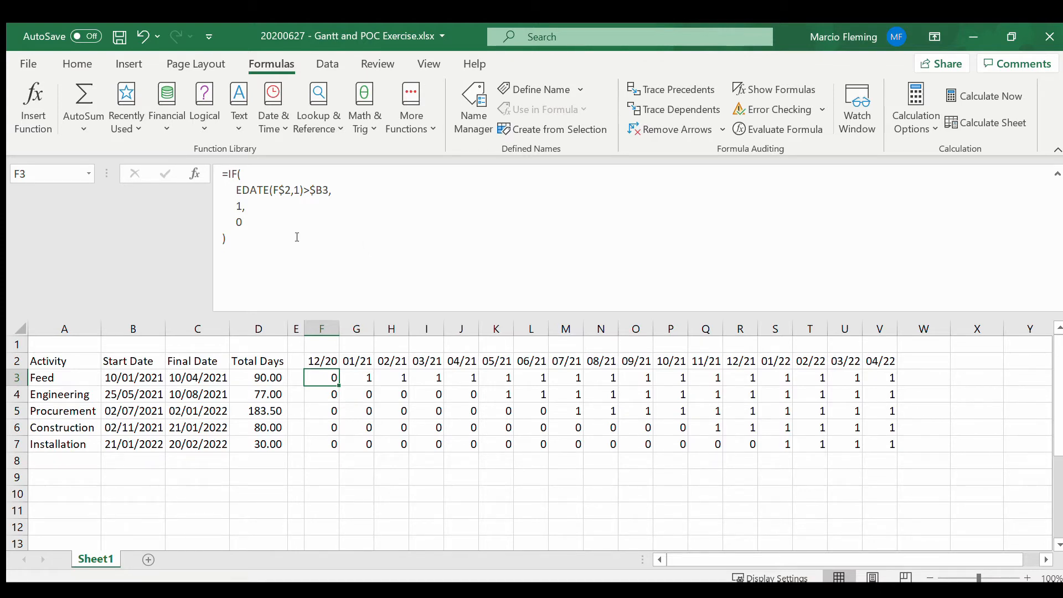
Step: In the F3 formula, replace the IF's value-if-true of 1 with EDATE(F$2,1)
click(247, 206)
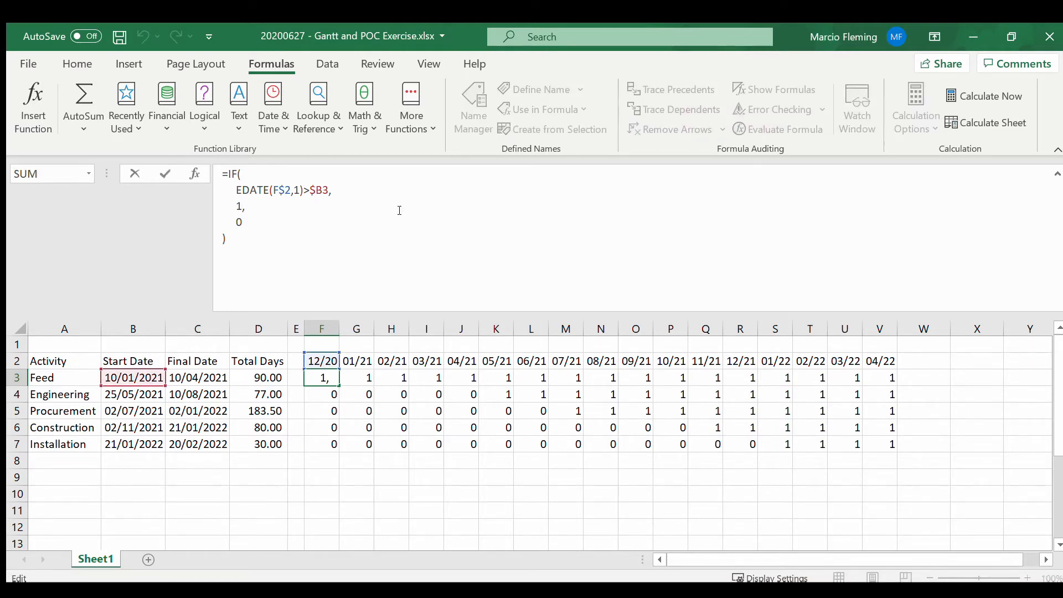
key(Up)
key(shift+Right)
key(shift+Right)
key(shift+Right)
key(shift+Right)
key(shift+Right)
key(shift+Right)
key(shift+Right)
key(shift+Right)
key(shift+Right)
key(shift+Right)
key(shift+Right)
key(shift+Right)
key(ctrl+c)
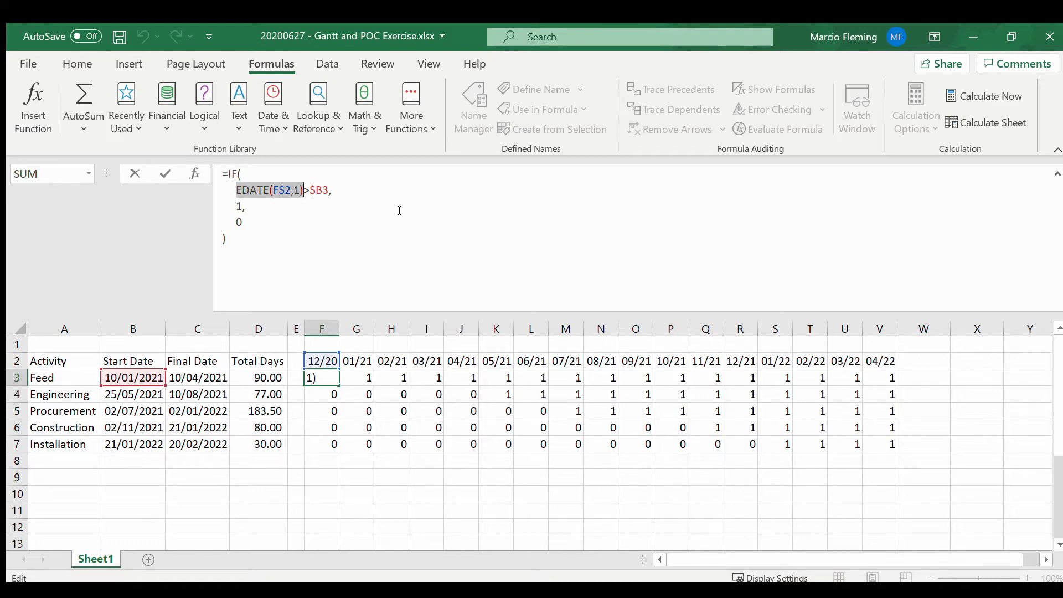
key(Down)
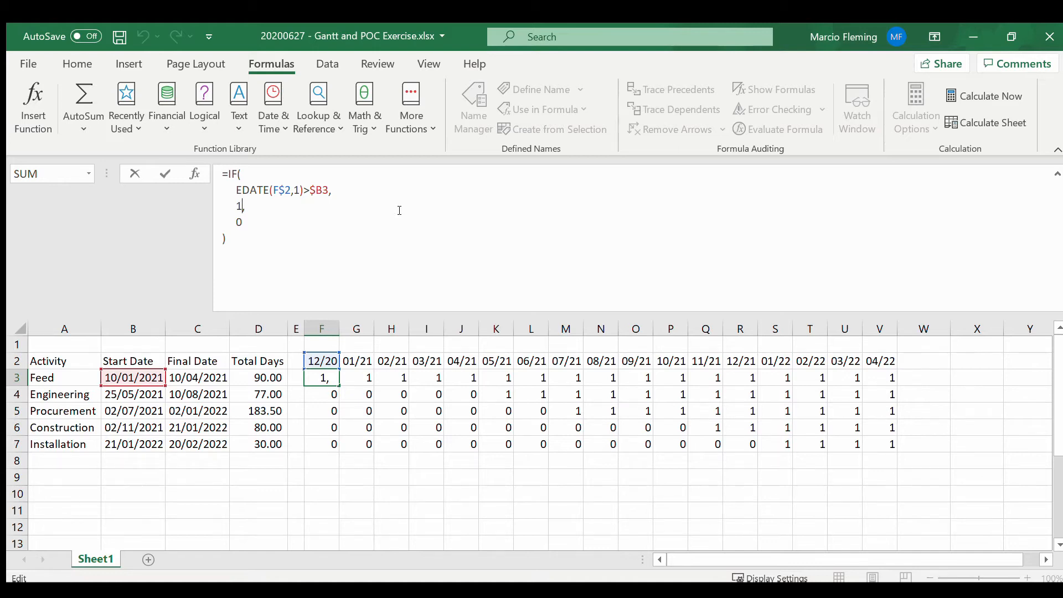
key(BackSpace)
key(ctrl+v)
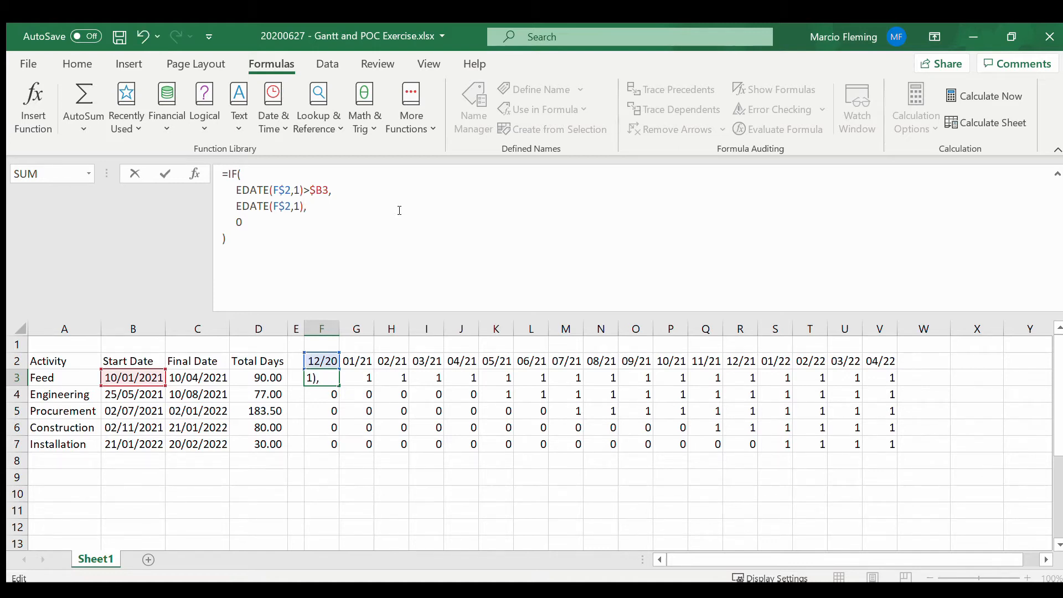
Step: Subtract the start date $B3 from the value-if-true in the F3 formula and commit it
text(-)
click(115, 371)
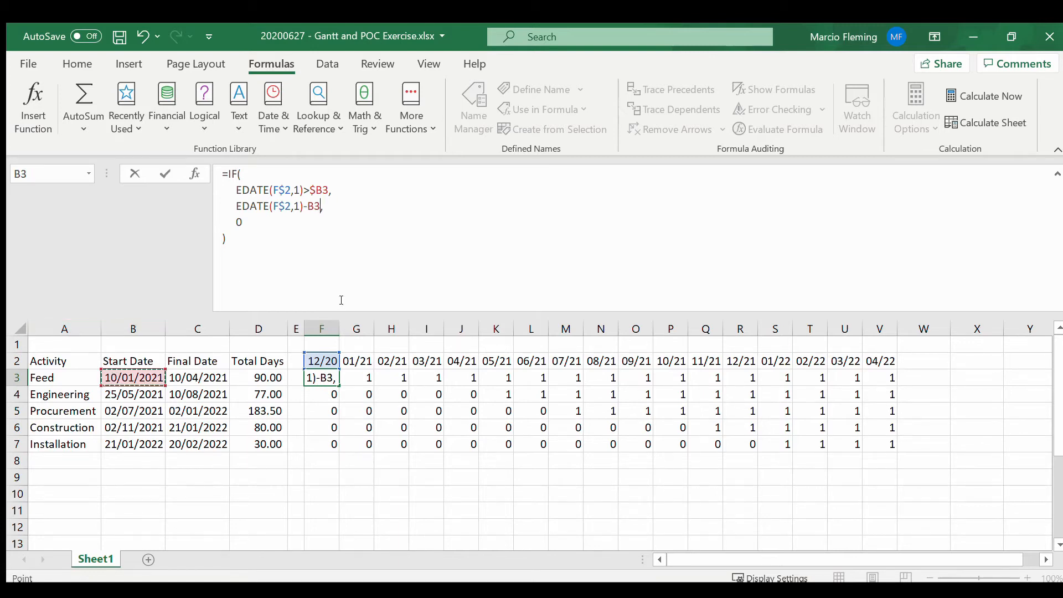
key(F4)
key(F4)
key(F4)
key(Return)
key(Up)
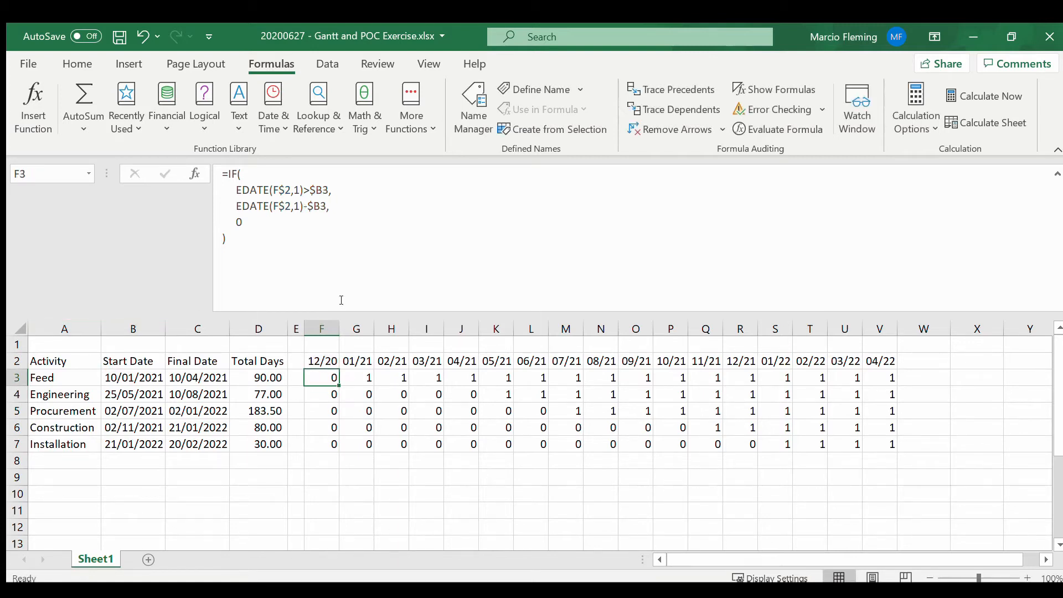
Step: Fill the F3 formula across the Feed row through V3 and review the monthly values
key(ctrl+shift+Right)
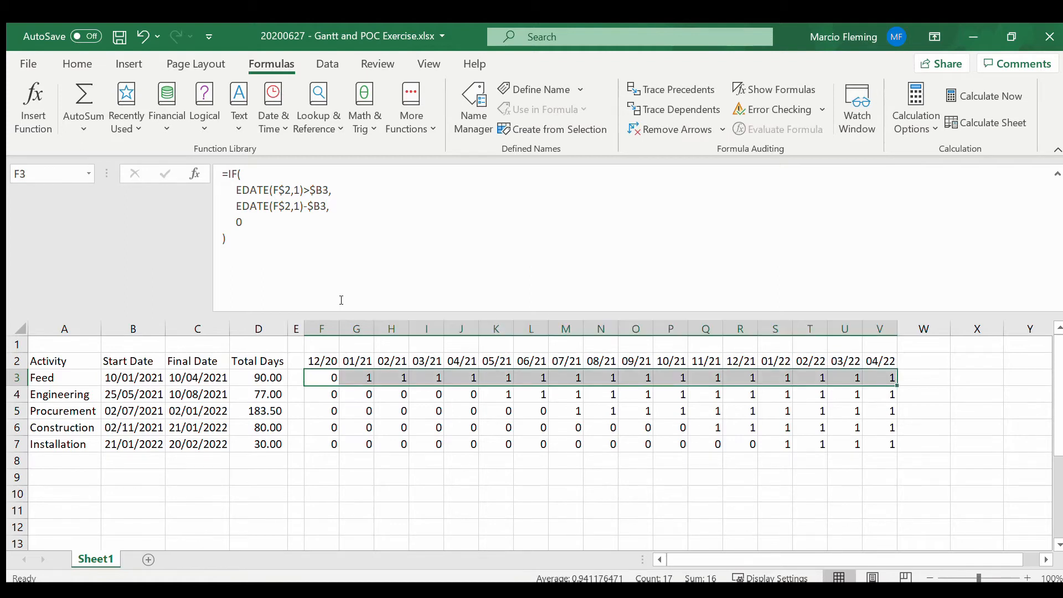
key(ctrl+r)
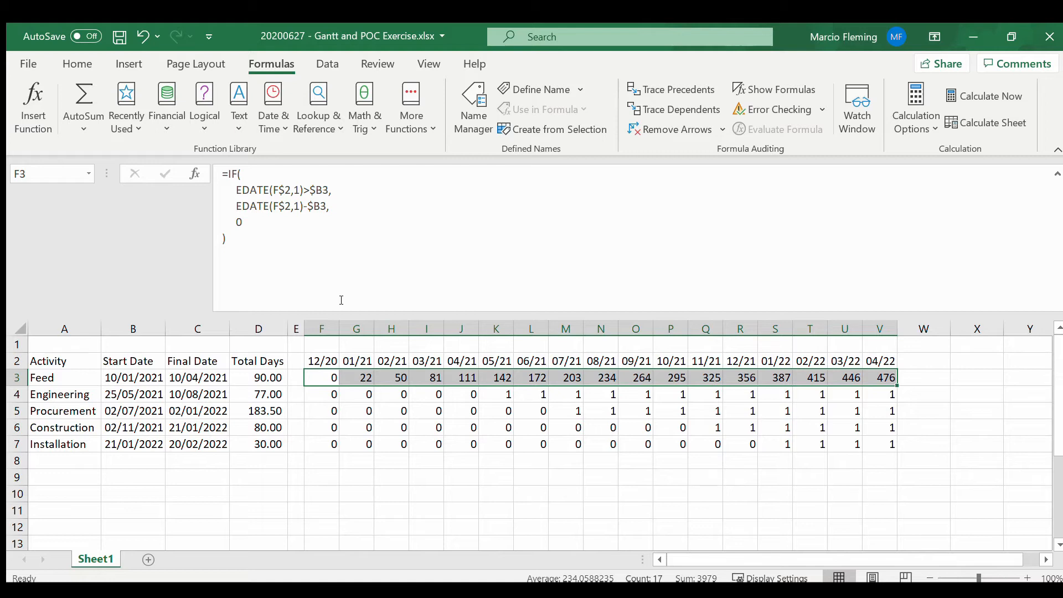
drag(487, 395, 881, 389)
drag(327, 379, 884, 377)
drag(340, 377, 360, 378)
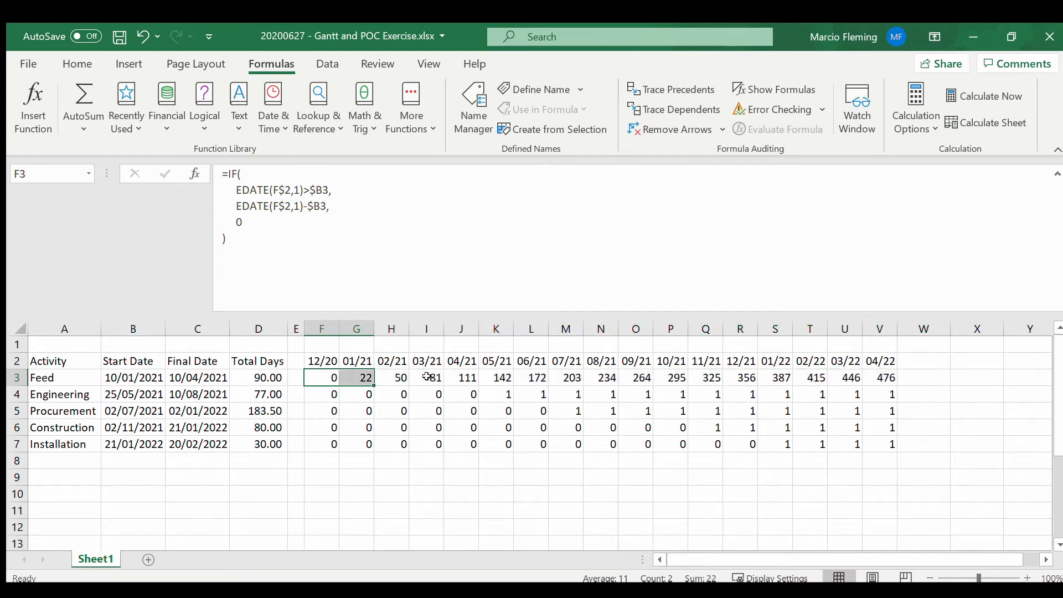
Step: Open an outer IF( around the existing IF in the F3 formula, placing the inner IF on its own line
click(226, 173)
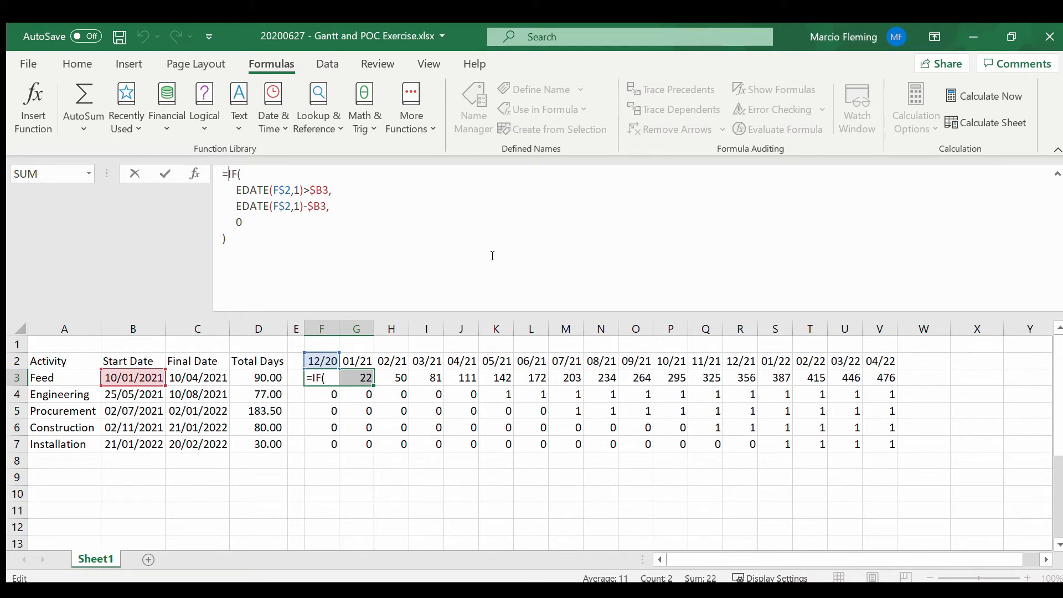
key(alt+Return)
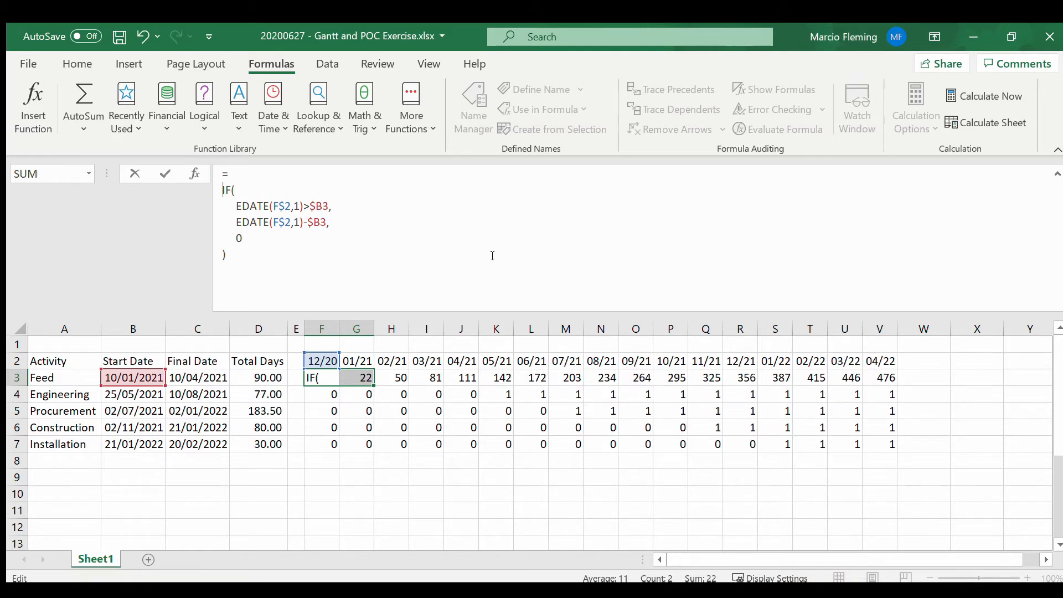
key(Left)
key(Right)
text(IF()
key(alt+Return)
key(shift+Down)
key(shift+Down)
key(shift+Down)
key(shift+Down)
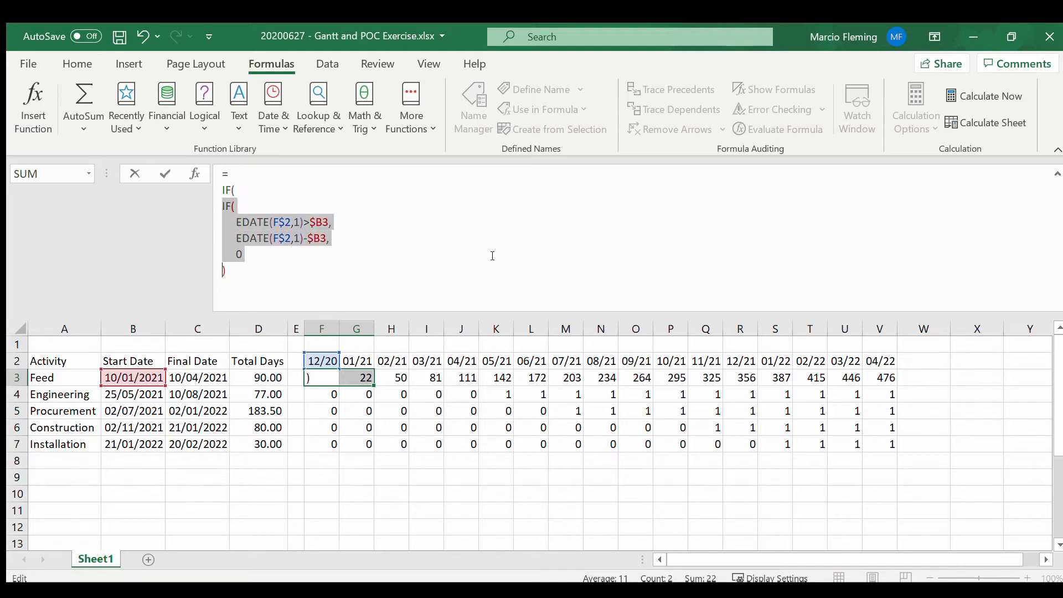
key(shift+End)
key(Right)
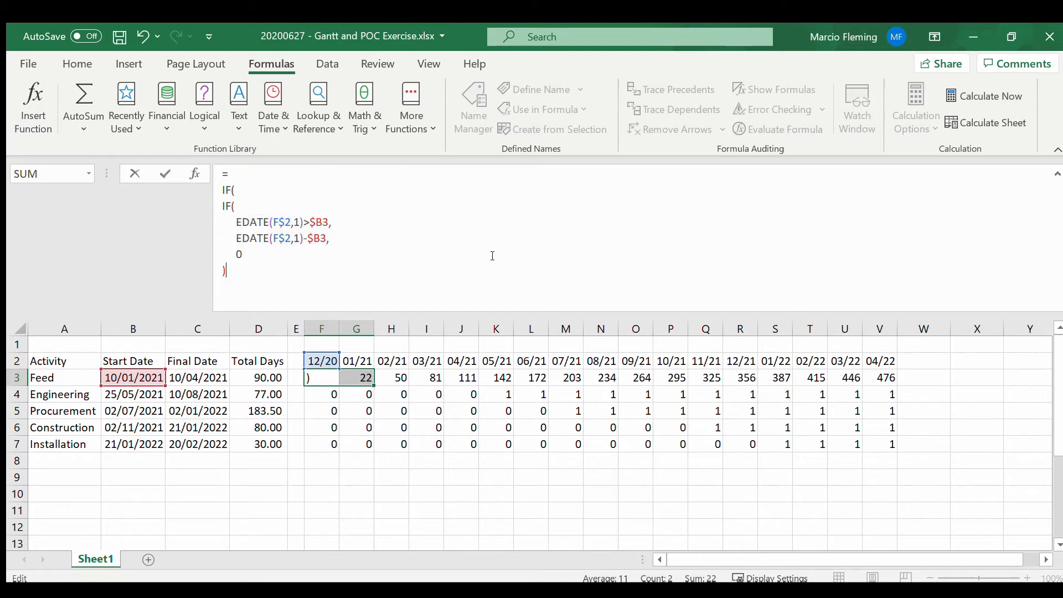
Step: Complete the outer IF's condition by testing whether the inner IF is greater than $D3
text(>)
click(270, 379)
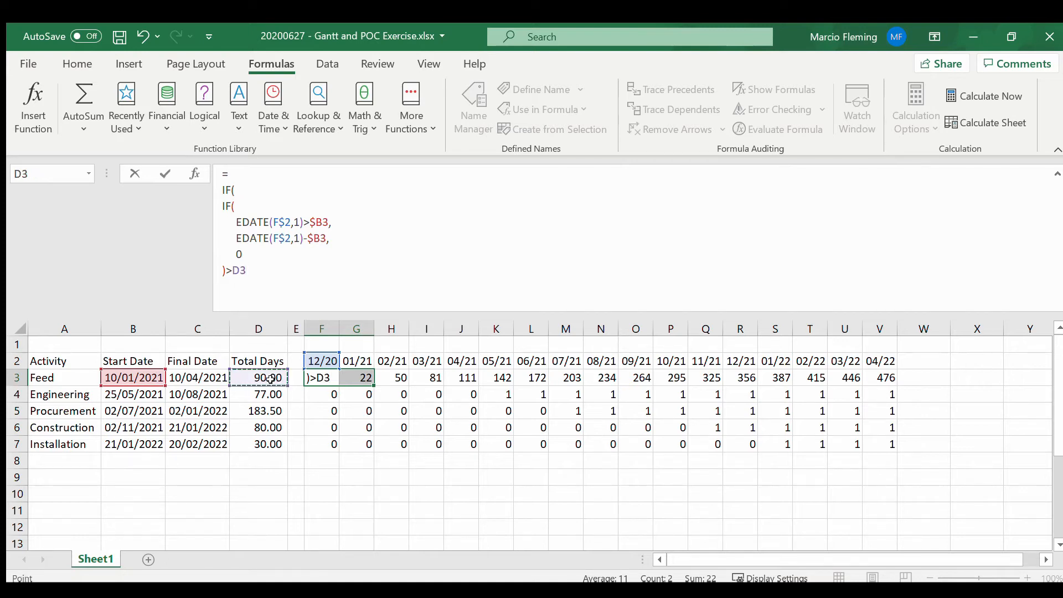
key(F4)
key(F4)
key(F4)
click(284, 276)
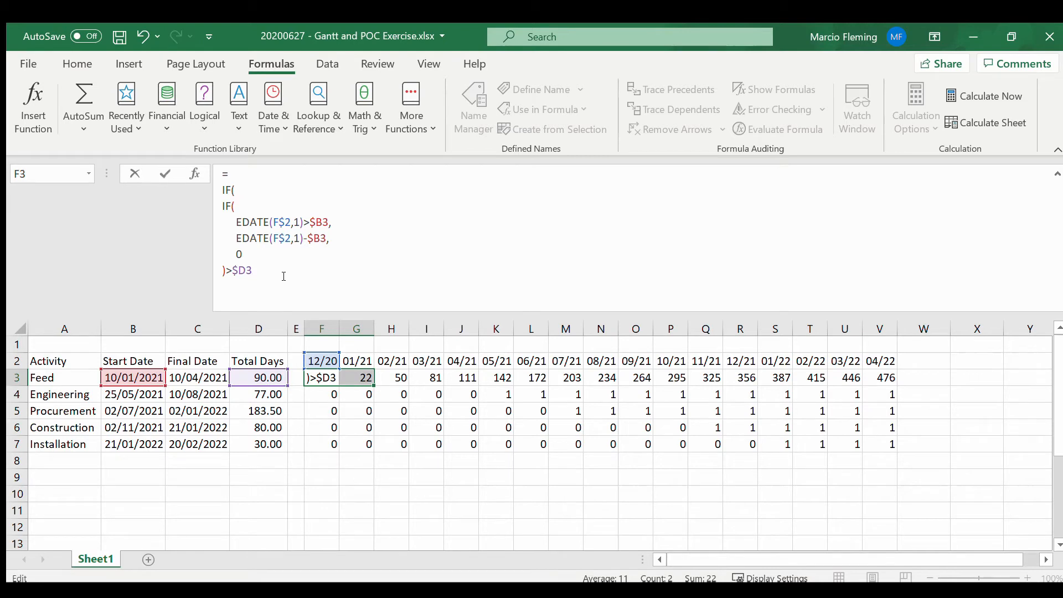
Step: Set the outer IF's value-if-true to $D3 on a separate line
text(,)
key(shift+Left)
key(shift+Left)
key(shift+Left)
key(ctrl+c)
key(Right)
key(Right)
key(ctrl+v)
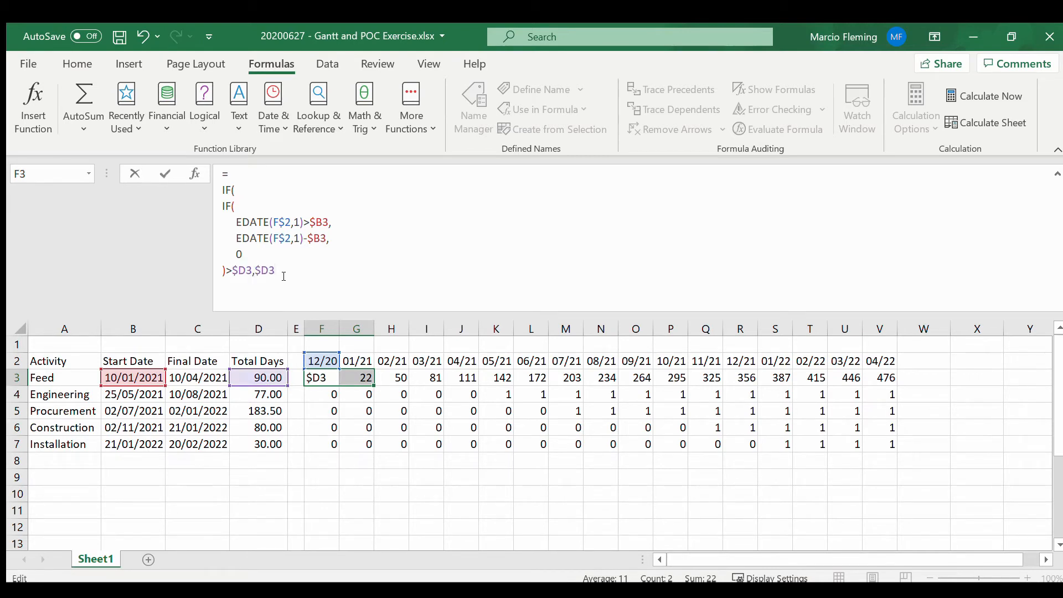
key(alt+Return)
text(,)
key(alt+Return)
Step: Use a copy of the inner IF as the outer IF's value-if-false and commit the F3 formula
key(ctrl+v)
key(BackSpace)
key(BackSpace)
key(BackSpace)
drag(221, 211, 223, 270)
key(ctrl+c)
click(257, 301)
key(ctrl+v)
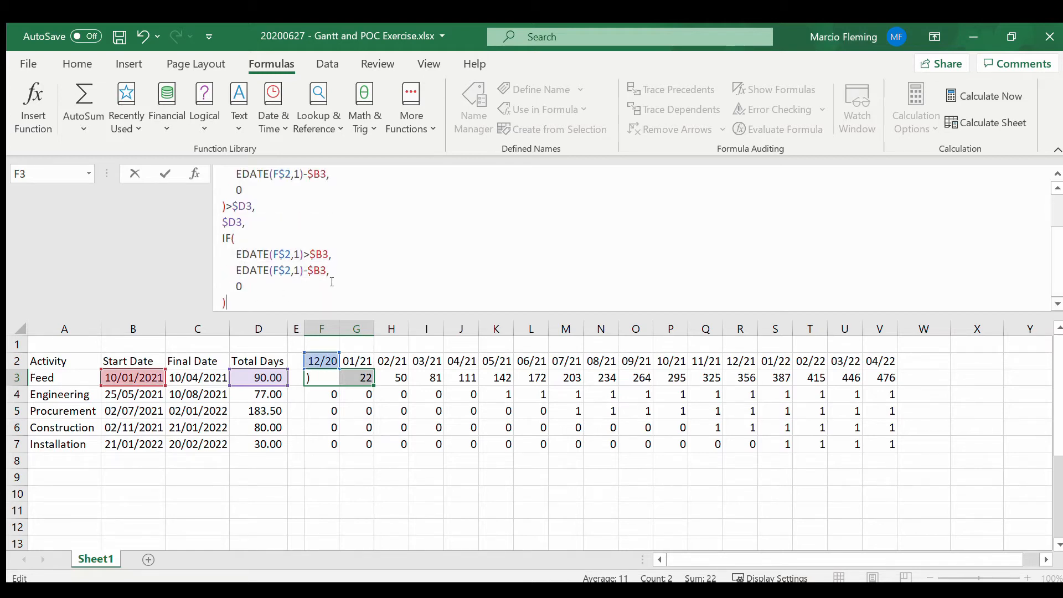
key(ctrl+Return)
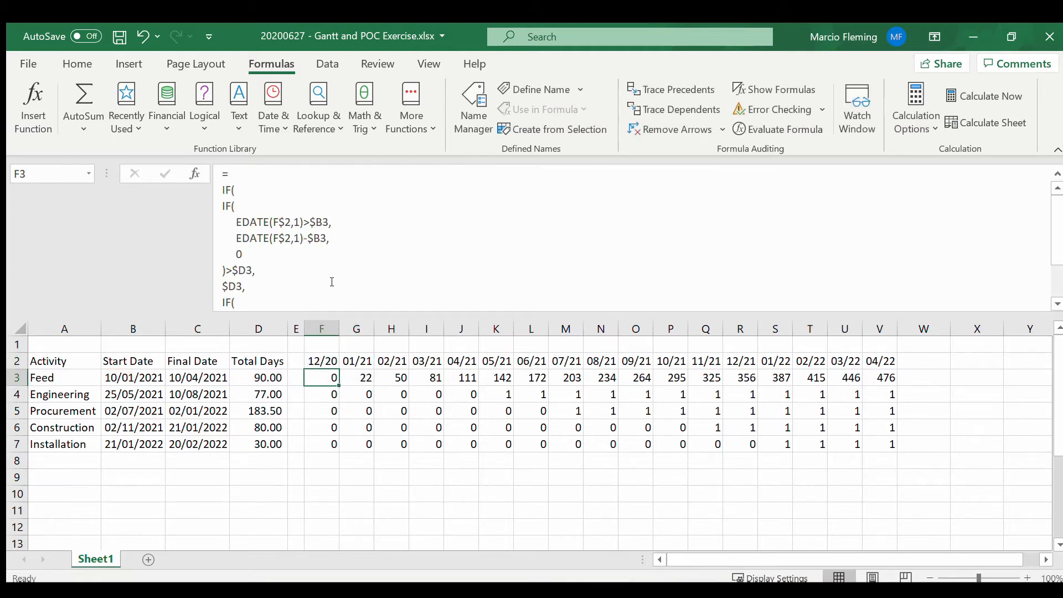
Step: Fill the capped-days formula from F3 across to column V and down through the Installation row
key(ctrl+shift+Right)
key(ctrl+r)
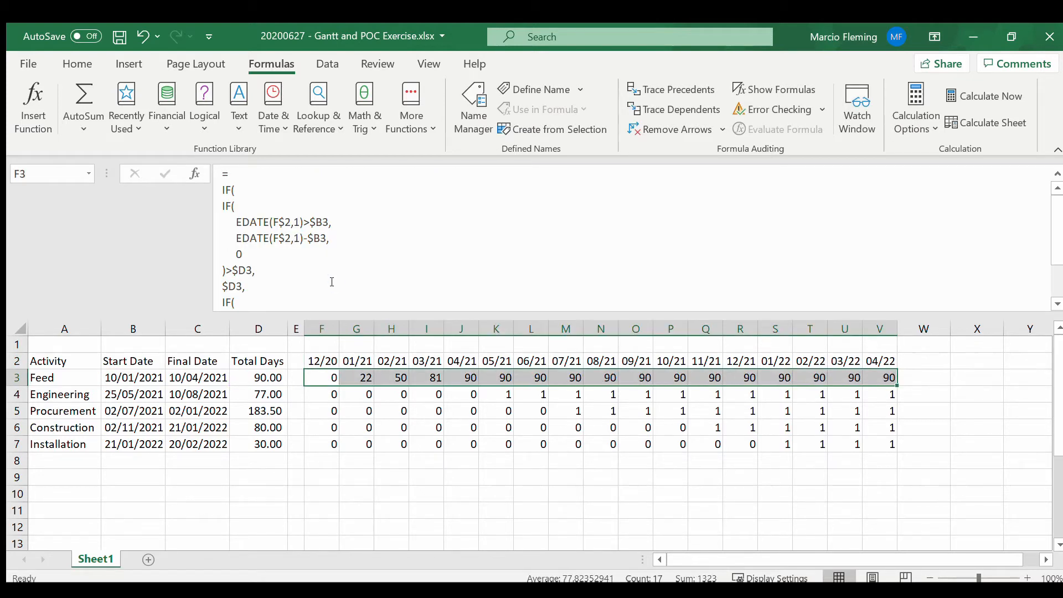
key(shift+Down)
key(shift+Down)
key(shift+Down)
key(shift+Down)
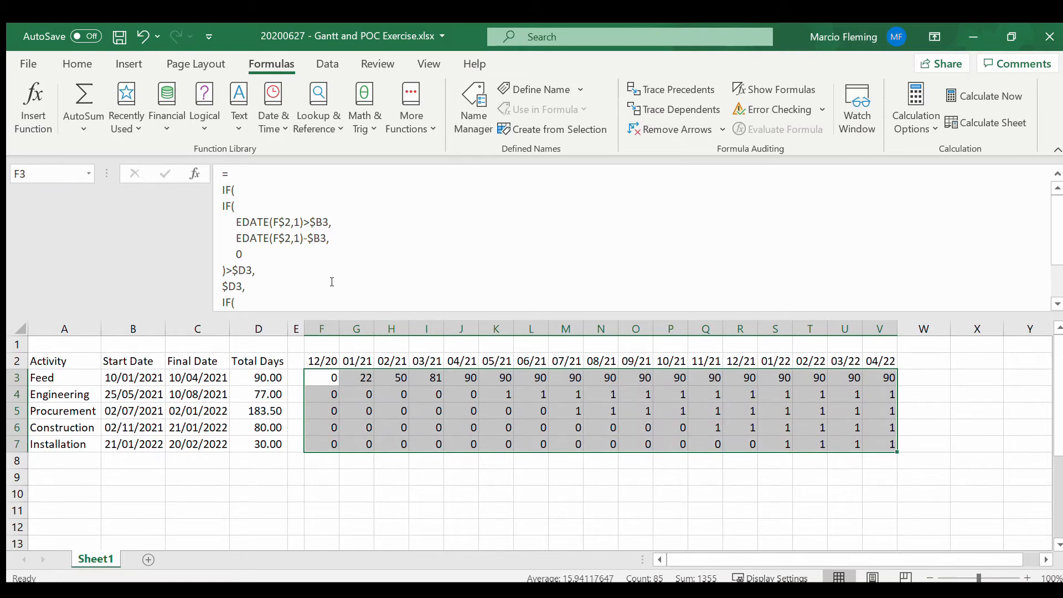
key(ctrl+d)
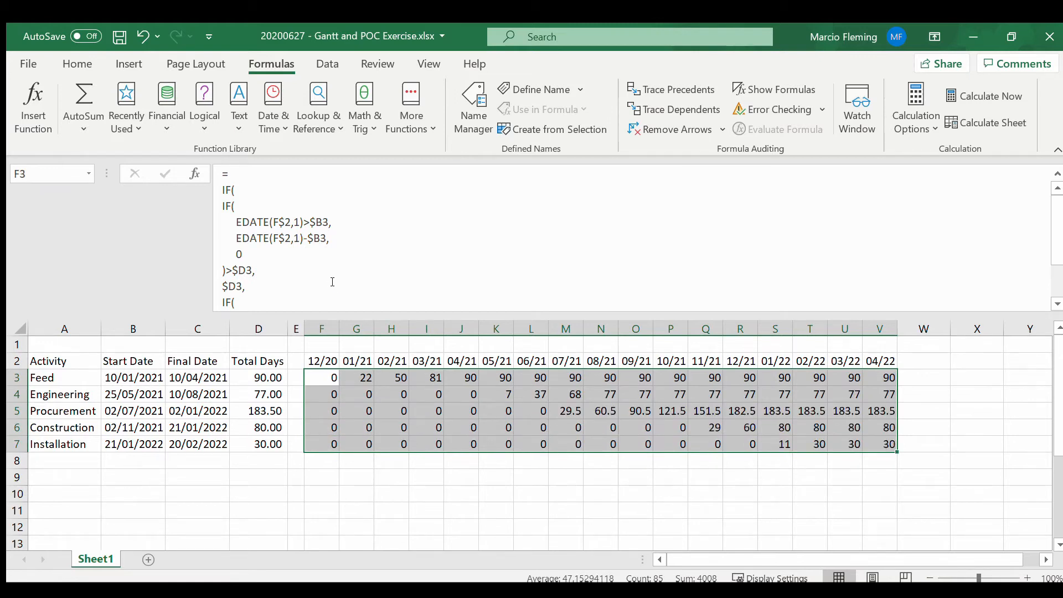
click(799, 410)
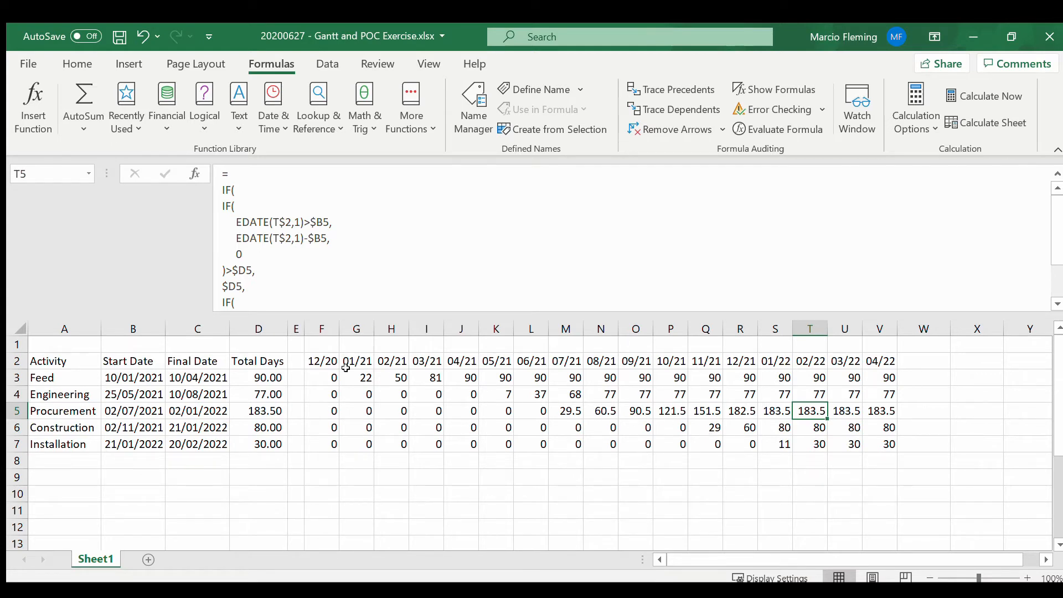
Step: Highlight the entire header row 2 with yellow fill
click(73, 362)
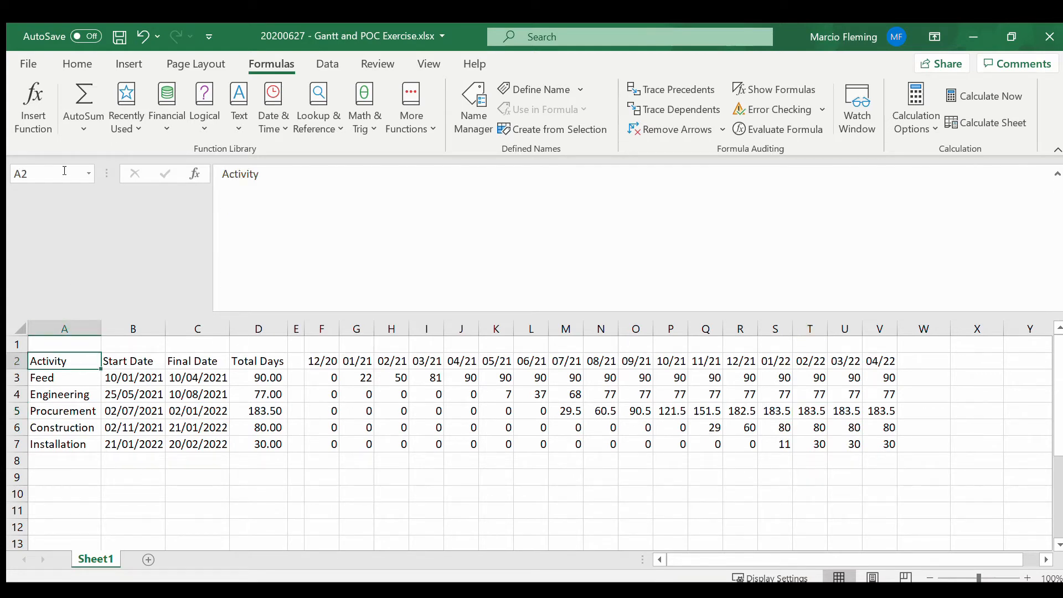
click(80, 64)
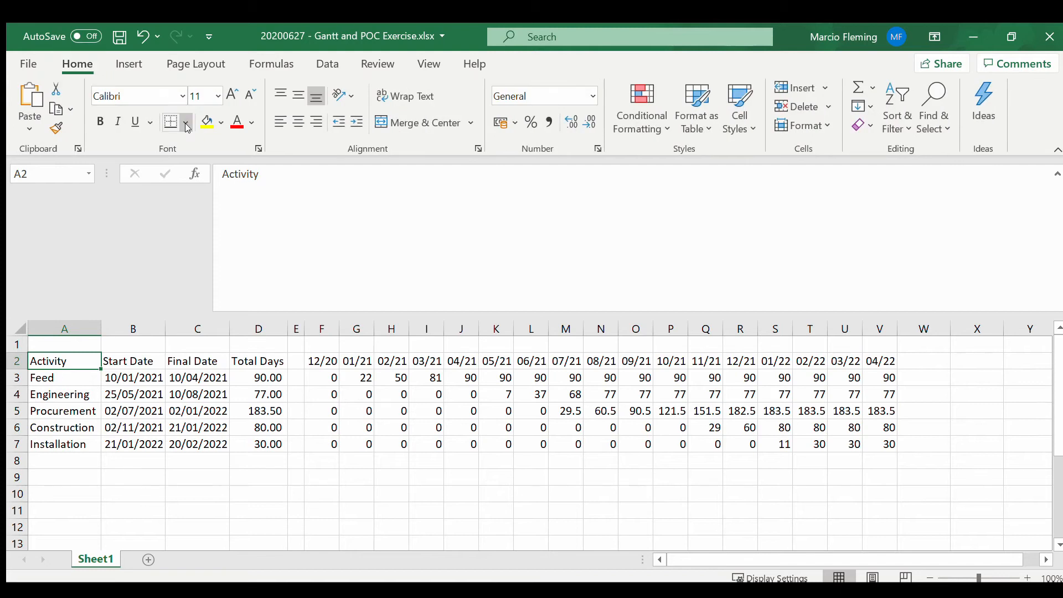
key(shift+space)
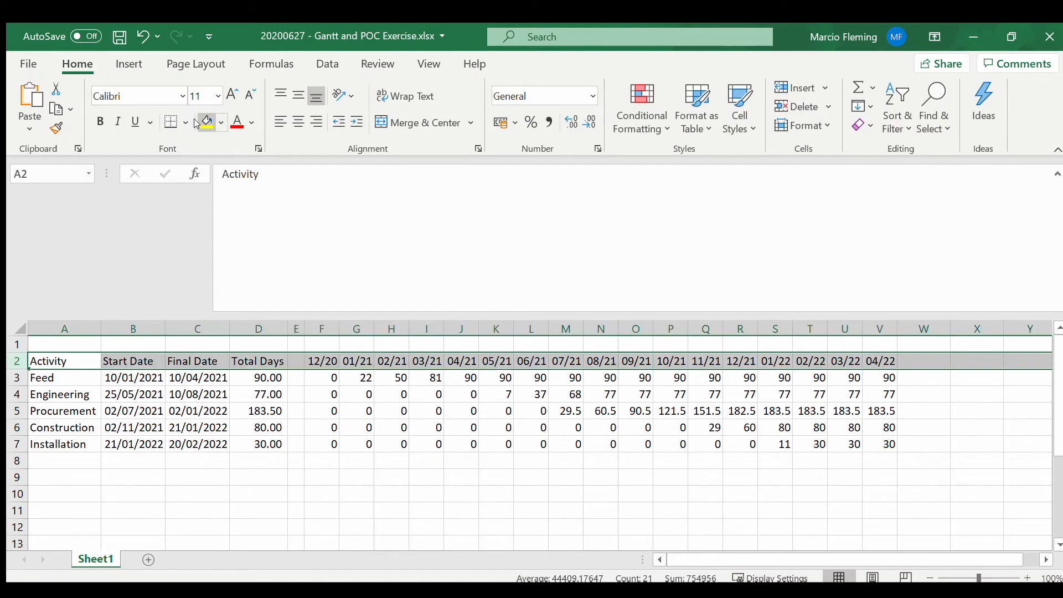
click(198, 123)
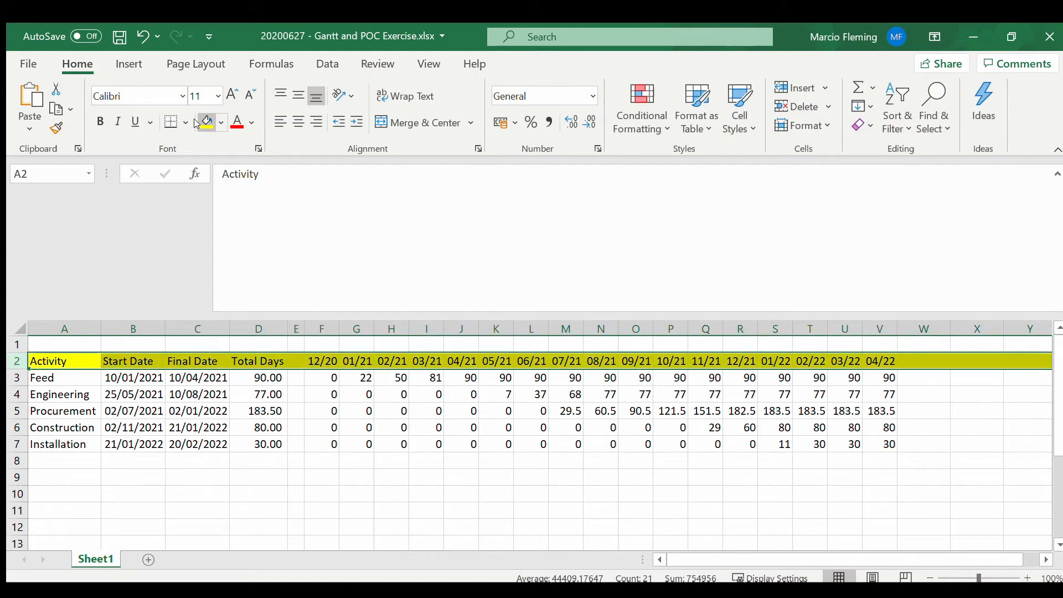
click(117, 391)
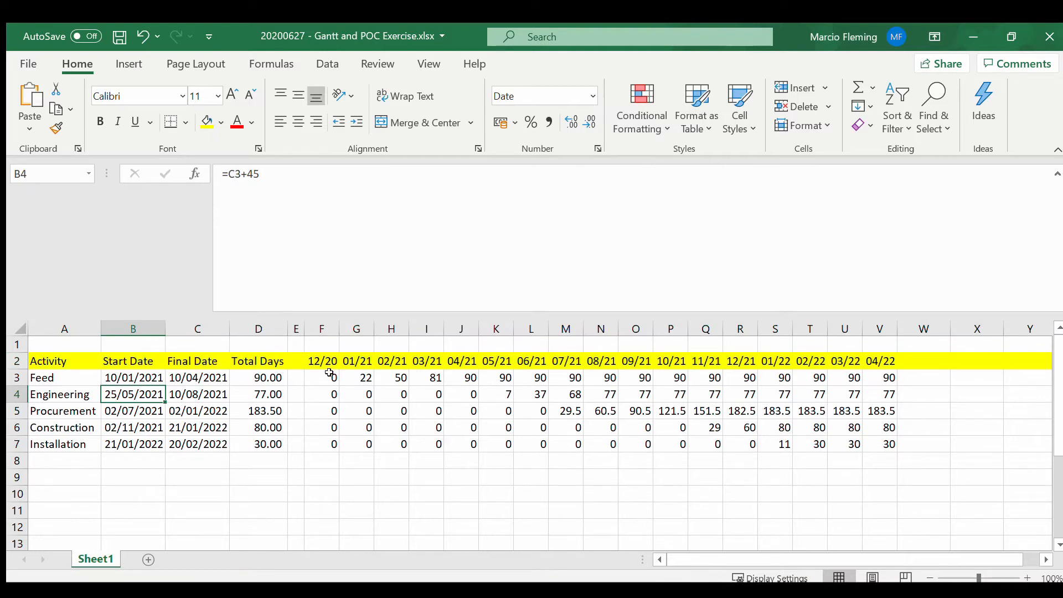
Step: Format the monthly values in F3:V7 with comma style and no decimal places
drag(329, 377, 889, 449)
click(547, 117)
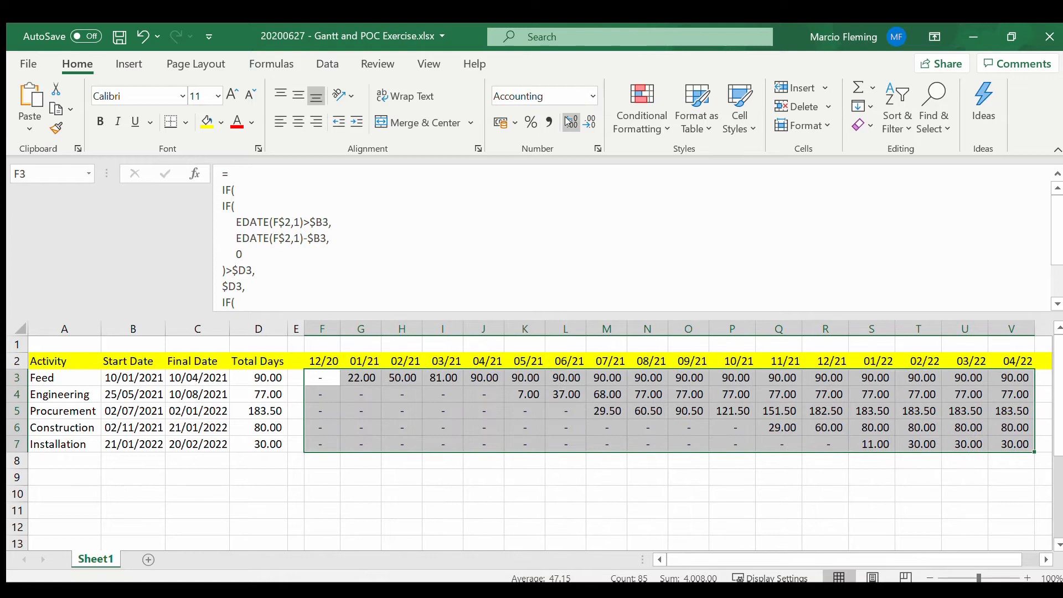
click(588, 121)
click(588, 121)
click(557, 443)
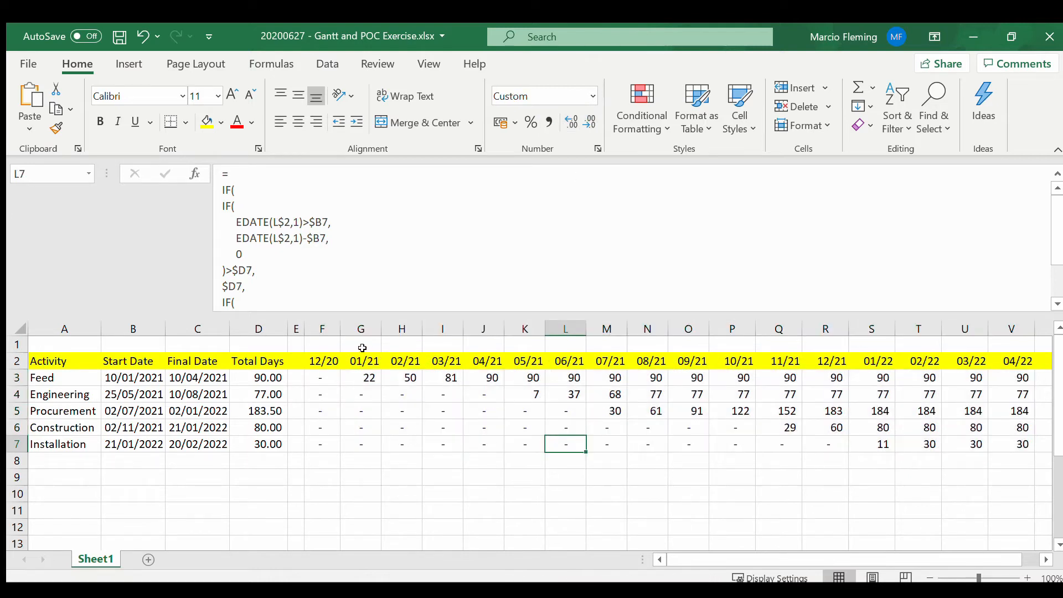
Step: AutoFit the widths of columns F through V, and check the formulas in D3 and F3
drag(330, 329, 1036, 331)
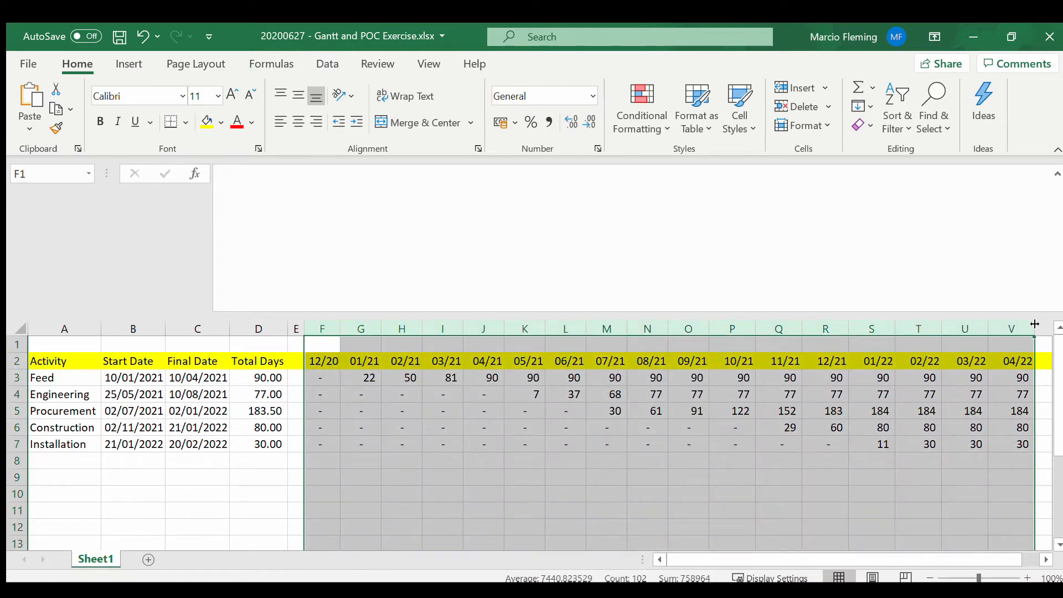
double_click(1036, 329)
click(711, 394)
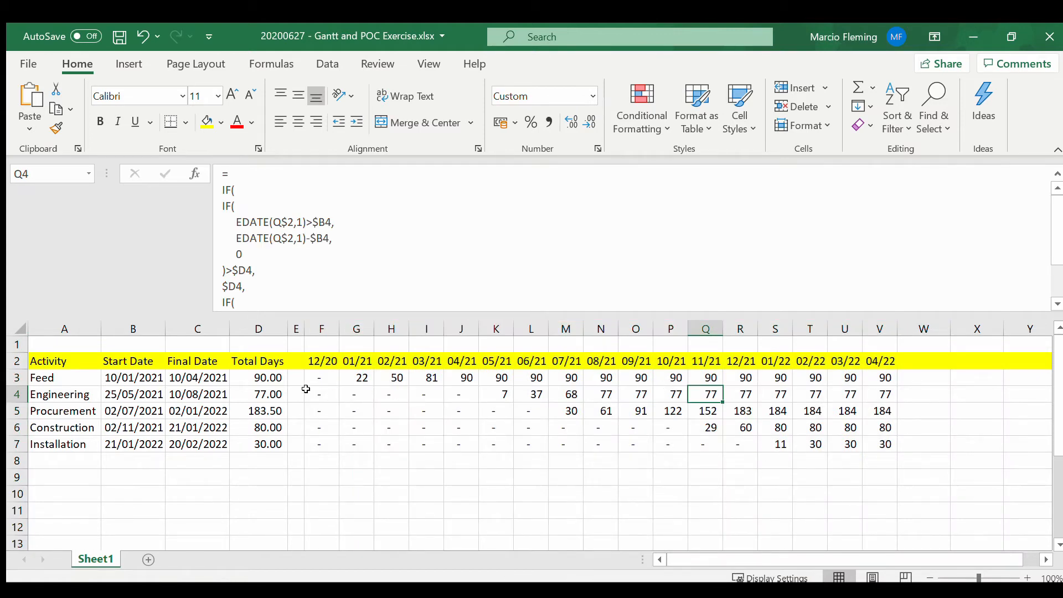
click(275, 381)
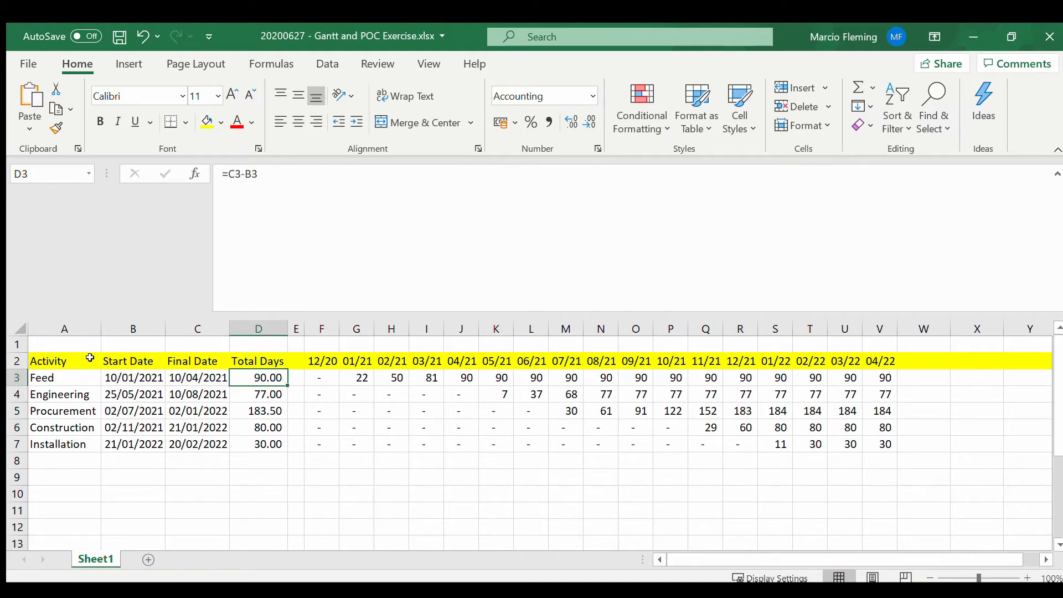
click(324, 376)
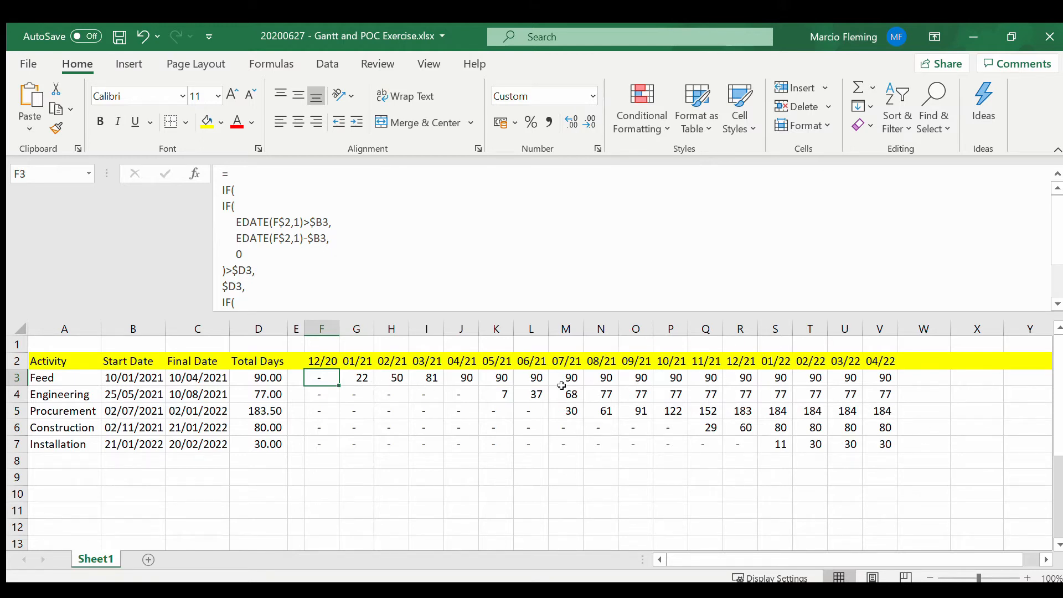
Step: Enter the title "Gantt - 1) Accumulated View" in cell A1 above the schedule
click(77, 344)
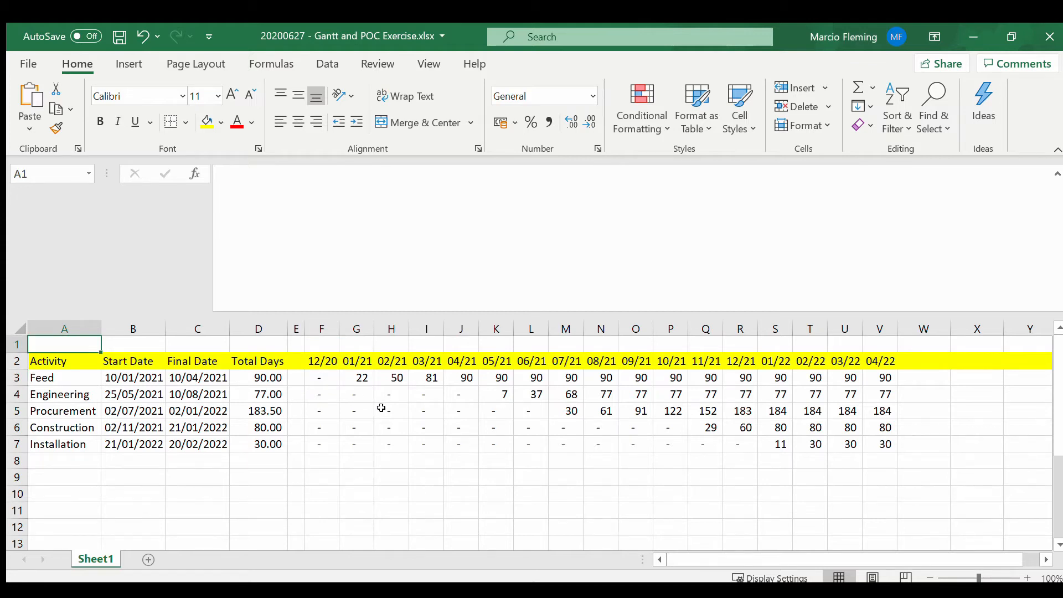
text(G)
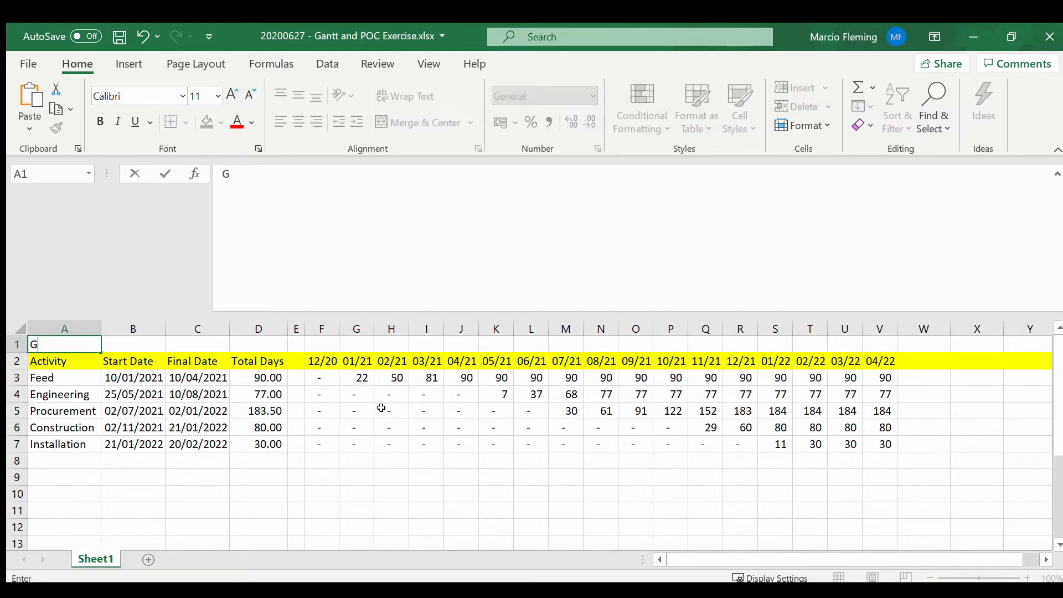
text(antt - 1) Accumulated )
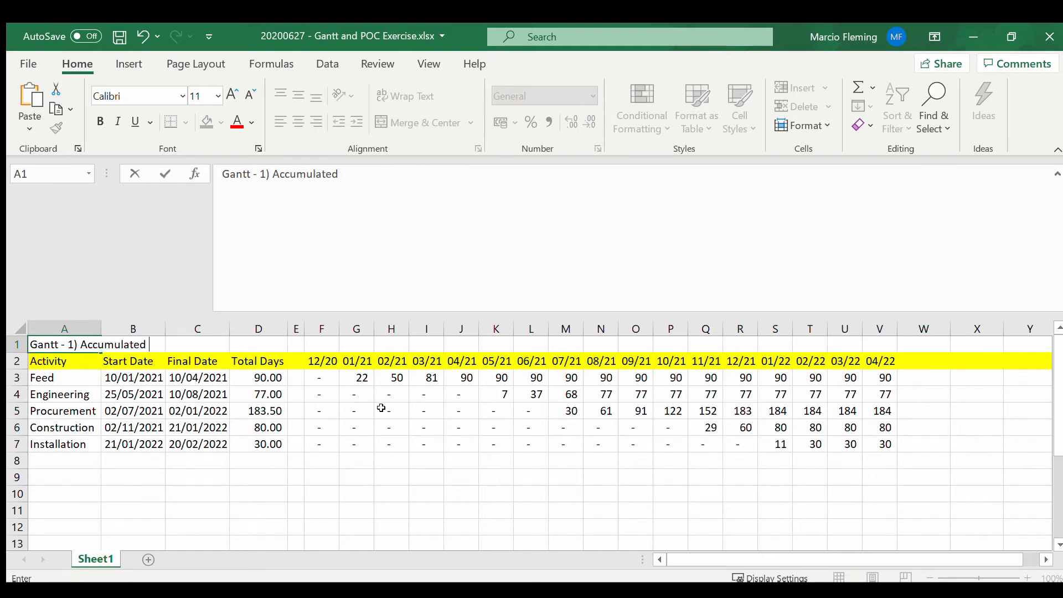
text(View)
key(Return)
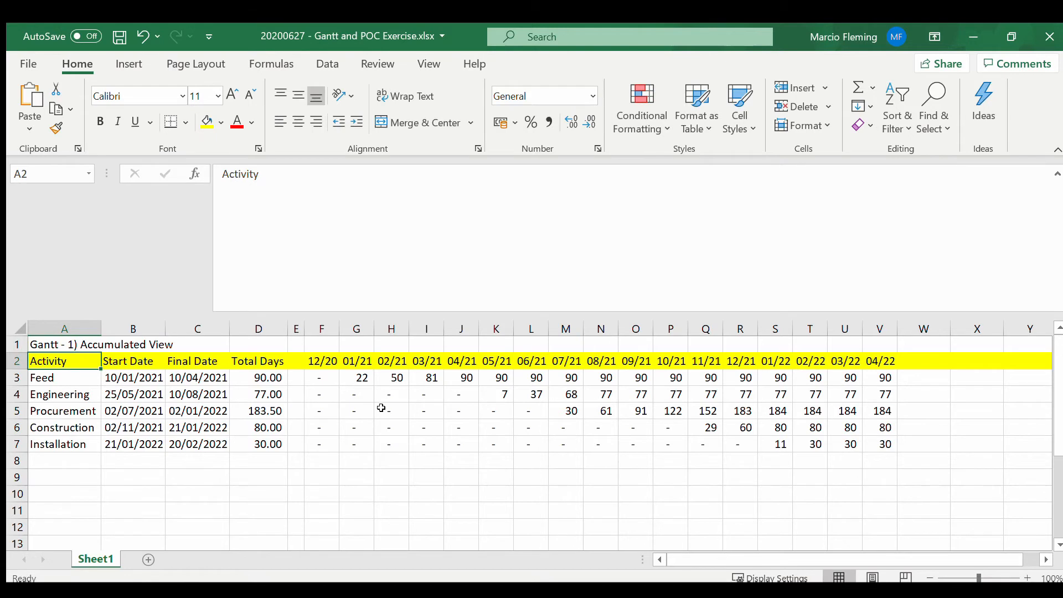
Step: Duplicate the whole Accumulated View block, rows 1 to 7, to a new block starting at cell A9
scroll(382, 407, down, 1)
scroll(382, 407, up, 1)
drag(42, 346, 56, 435)
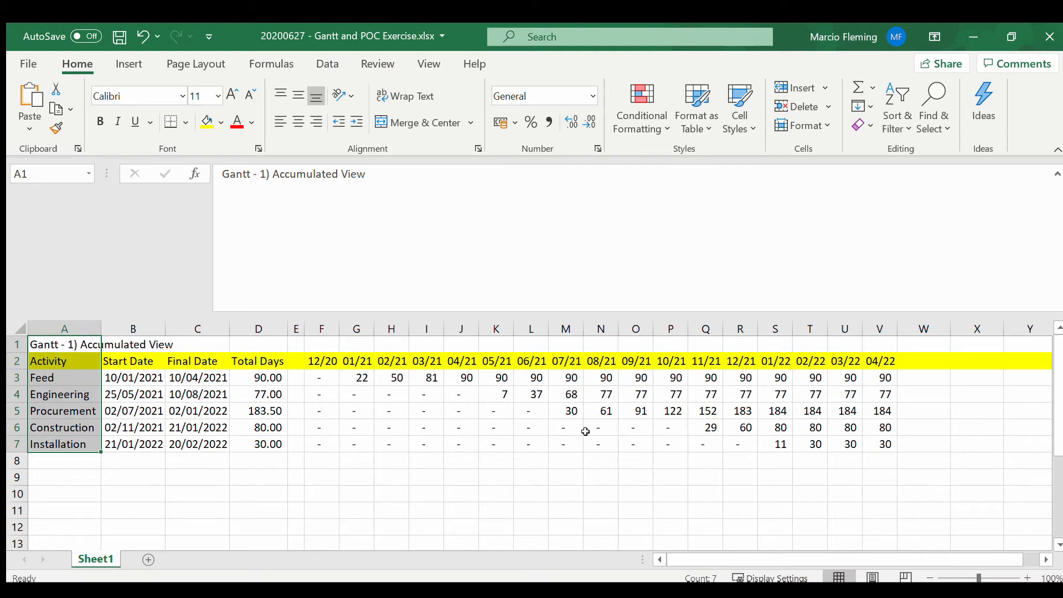
key(ctrl+a)
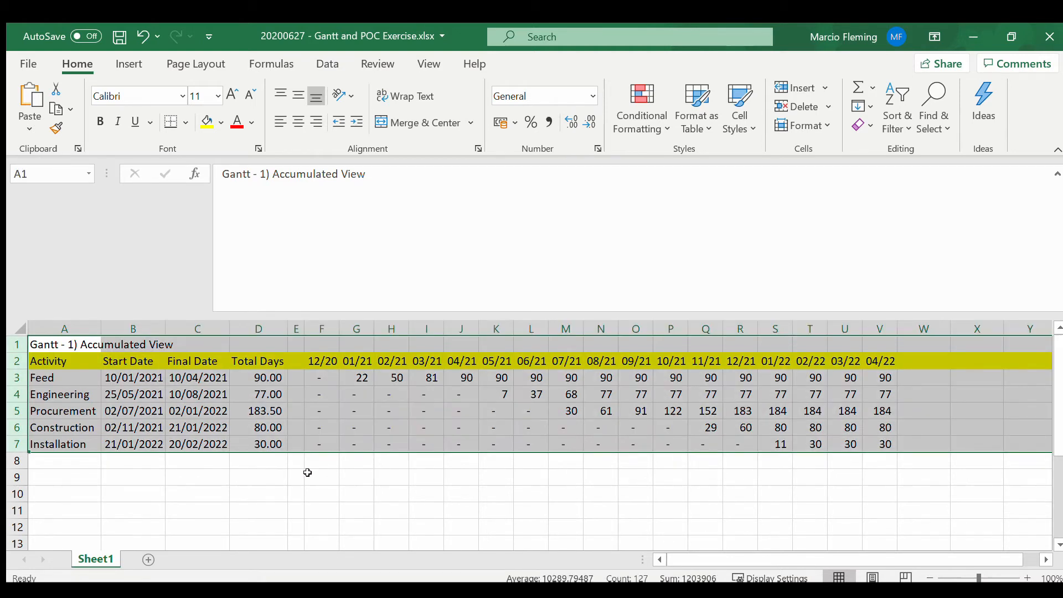
key(ctrl+c)
click(81, 469)
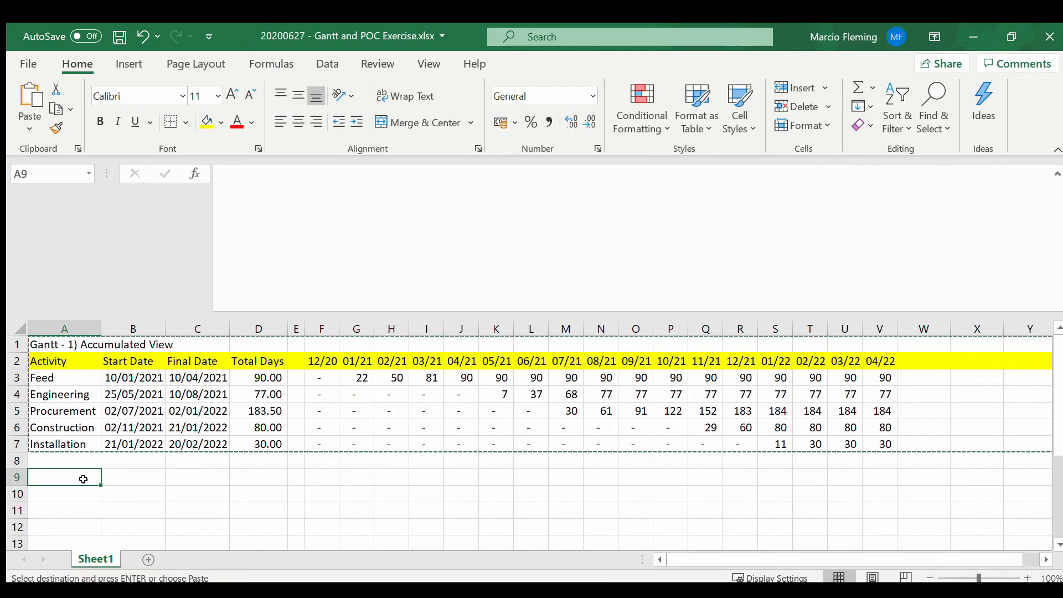
key(ctrl+v)
scroll(145, 441, down, 2)
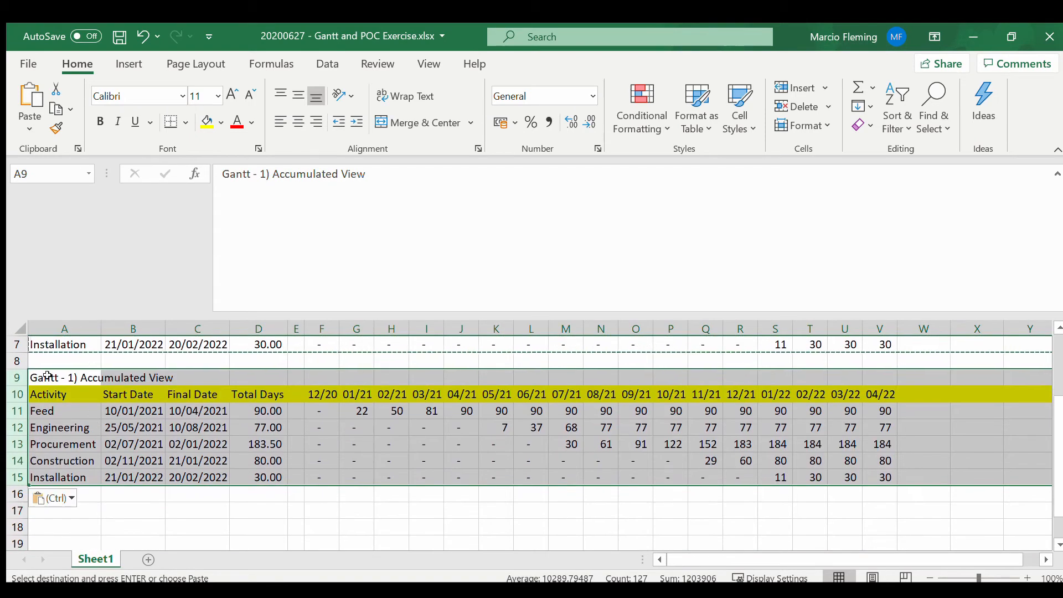
Step: Change the copied block's title in A9 to "Gantt - 2) Regular View"
click(47, 376)
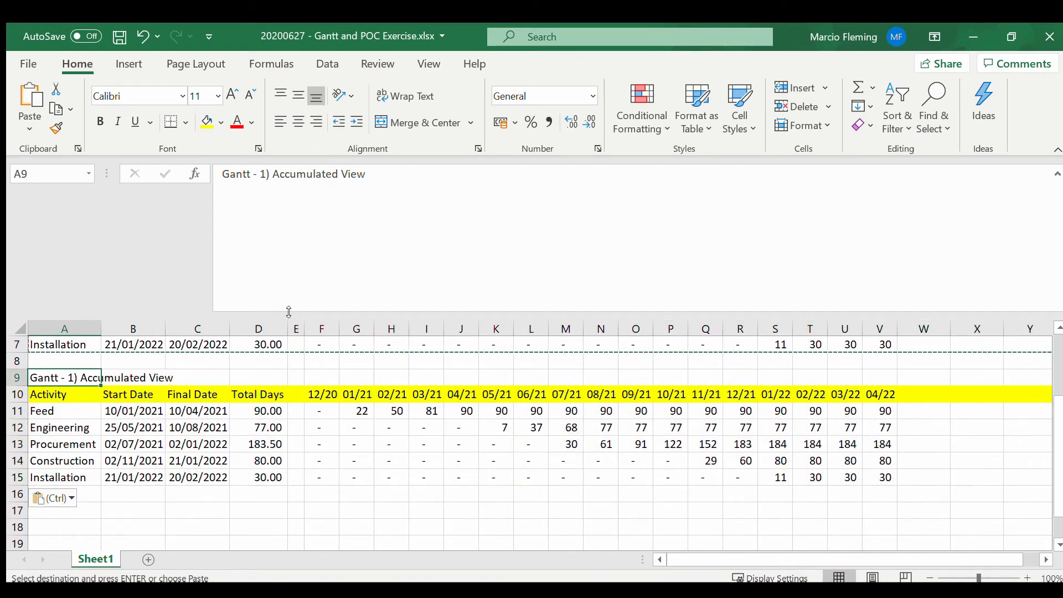
drag(289, 314, 284, 187)
scroll(277, 267, up, 1)
scroll(277, 267, up, 1)
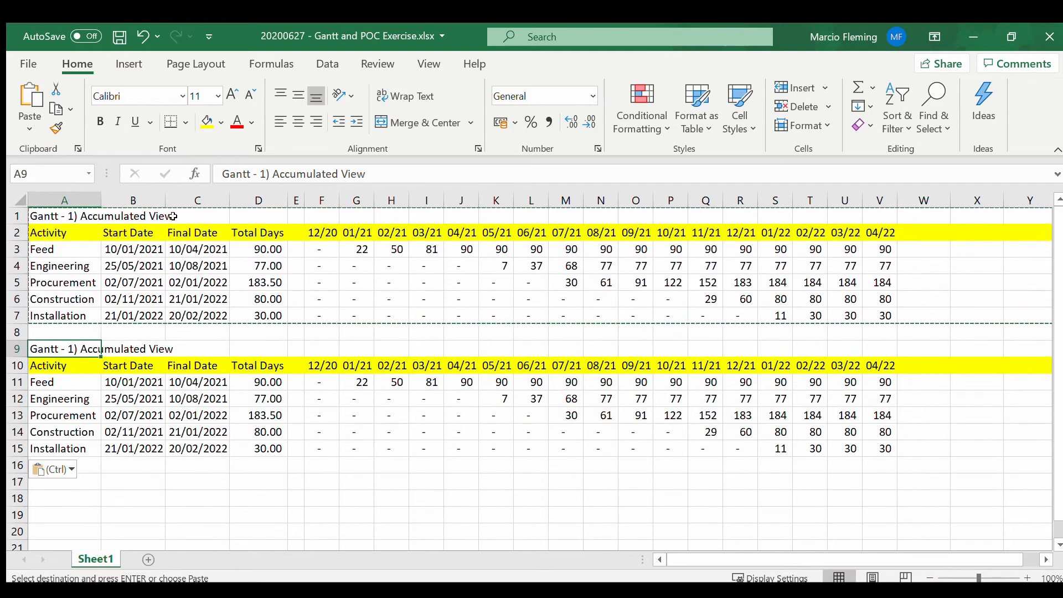
click(264, 174)
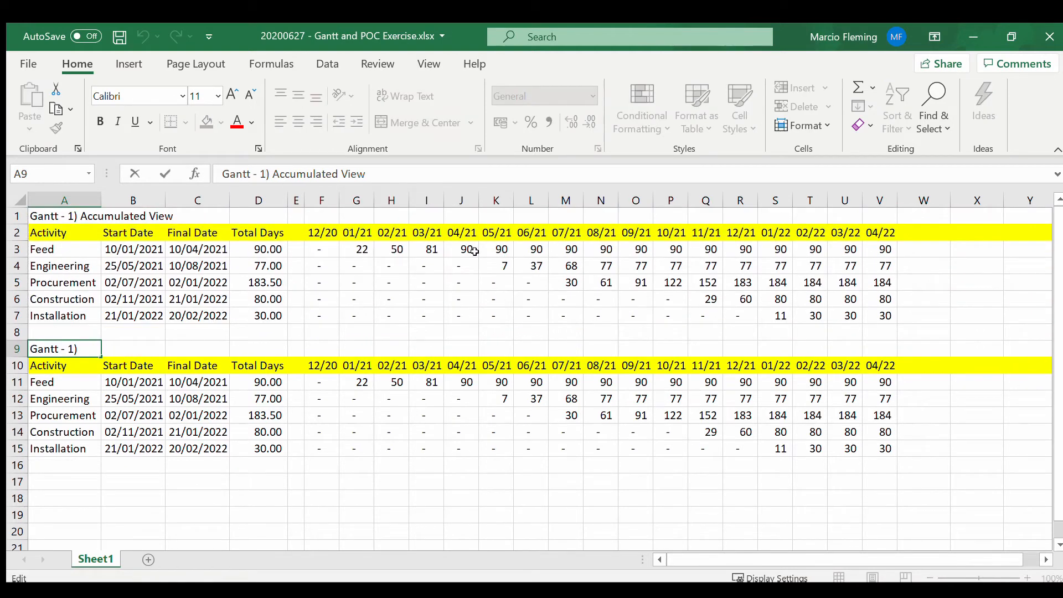
key(BackSpace)
text(2)
key(Right)
key(shift+Right)
key(shift+Right)
key(shift+Right)
key(shift+Right)
key(shift+Right)
key(shift+Right)
key(shift+Right)
key(shift+Right)
key(shift+Right)
key(shift+Right)
key(shift+Right)
key(shift+Right)
key(shift+Right)
key(shift+Right)
key(shift+Right)
key(shift+Left)
key(shift+Left)
key(shift+Left)
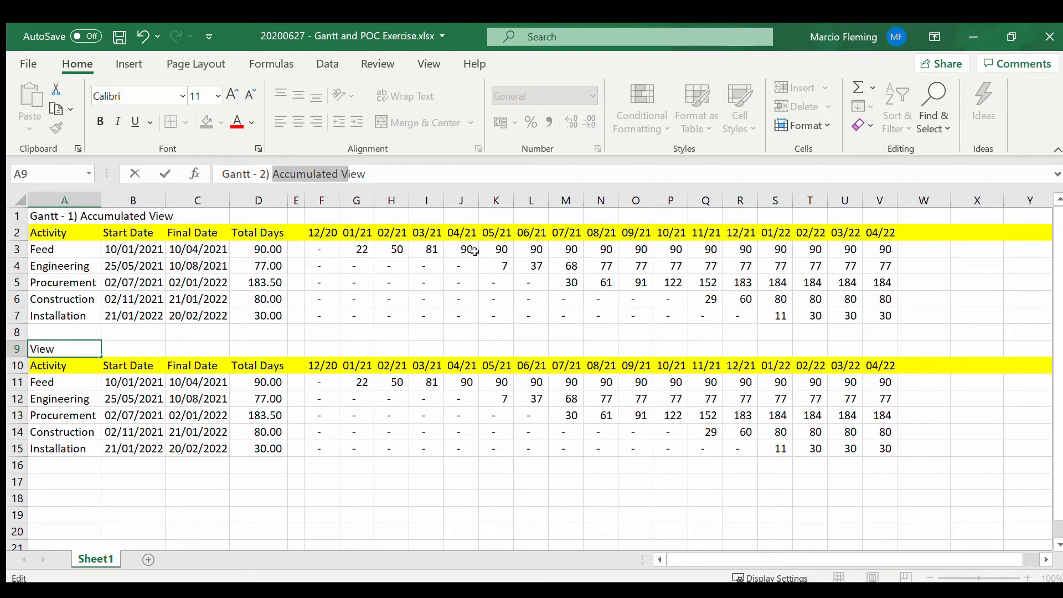
text(Regular)
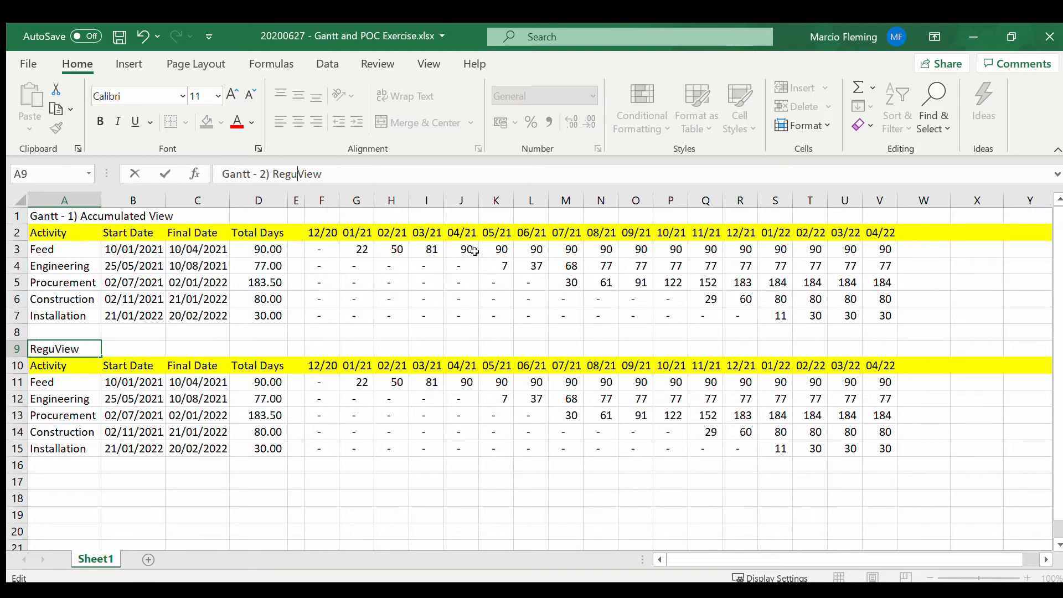
key(Return)
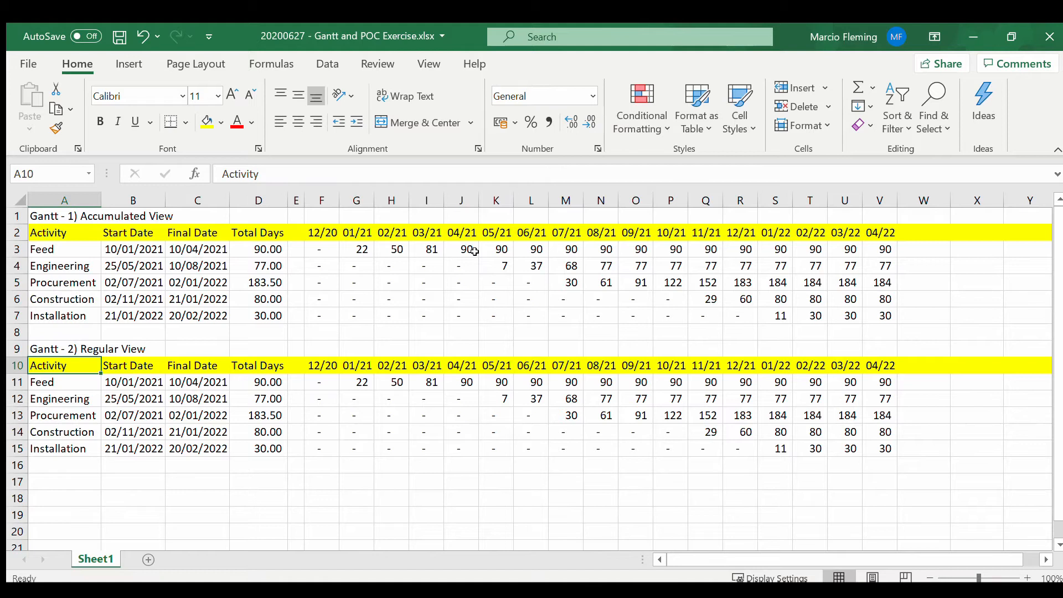
Step: Join the opening lines of the formula in G11 onto one line, up to the first inner IF's 0 argument
key(Down)
key(Right)
key(Right)
key(Right)
key(Right)
key(Right)
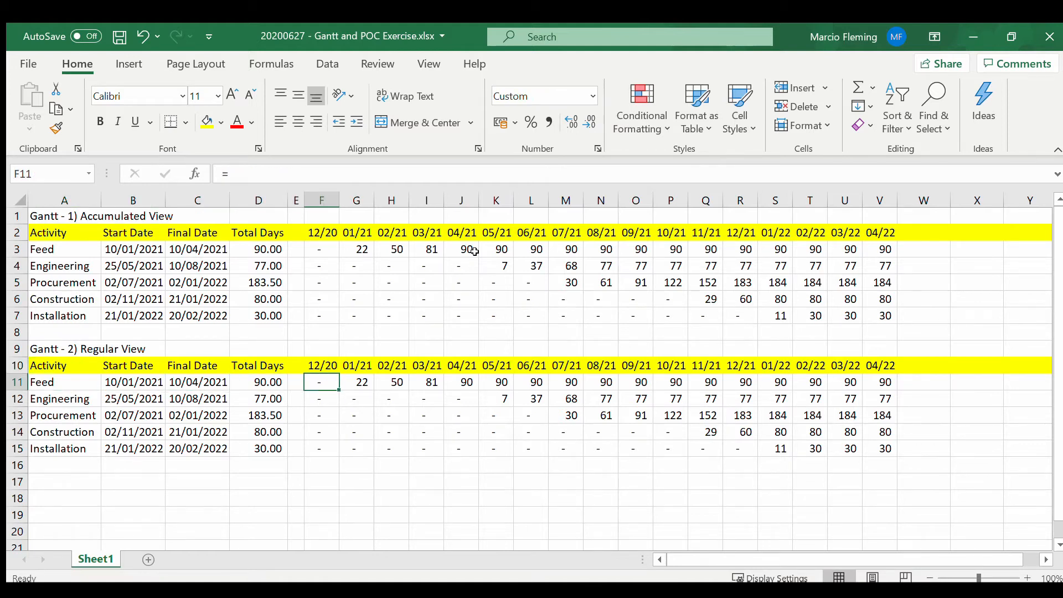
key(Right)
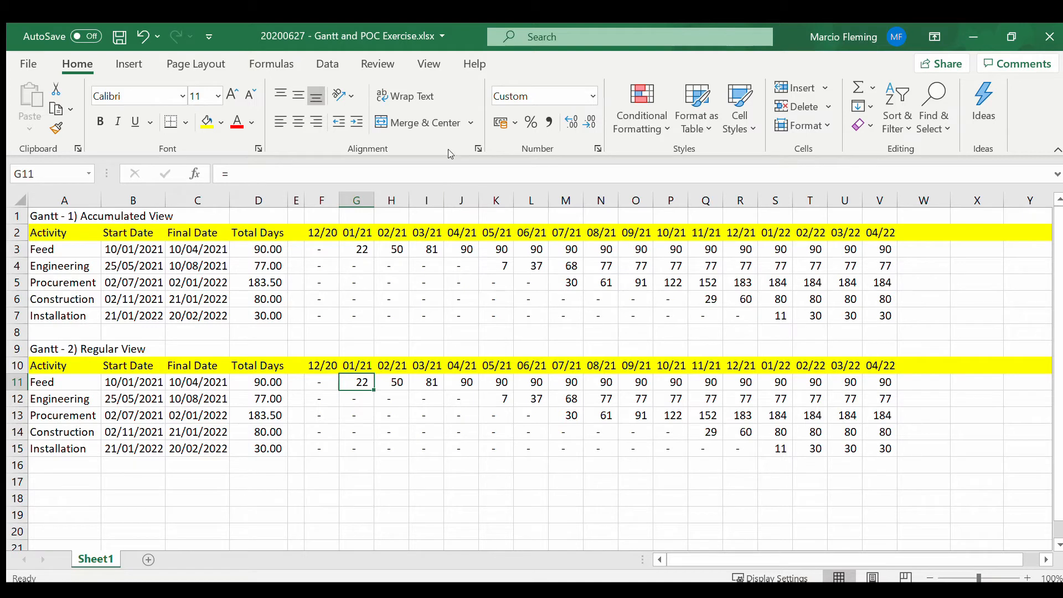
drag(431, 183, 414, 385)
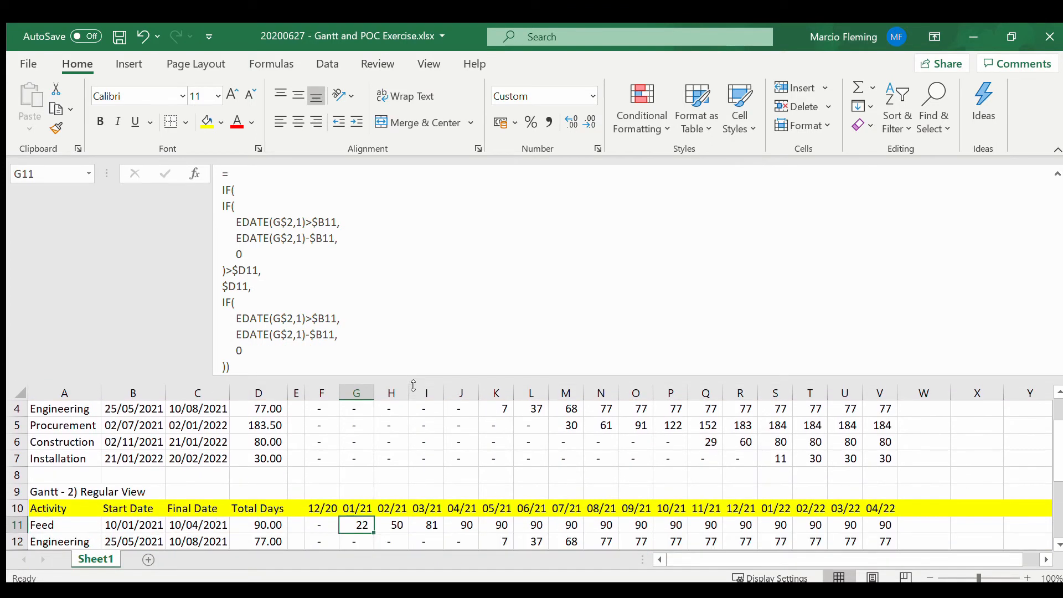
click(304, 173)
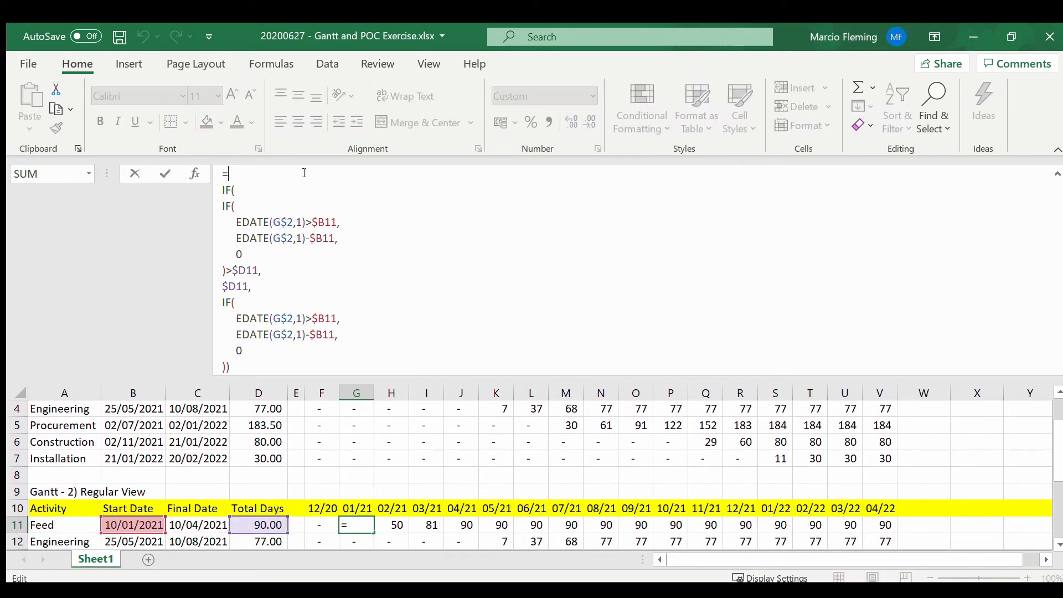
key(Delete)
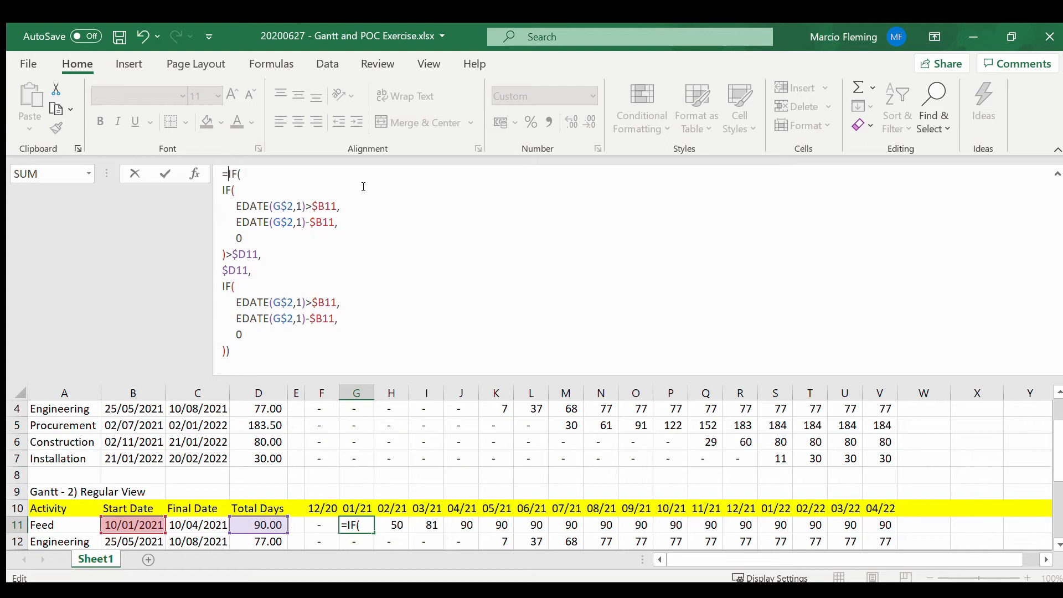
key(End)
key(Delete)
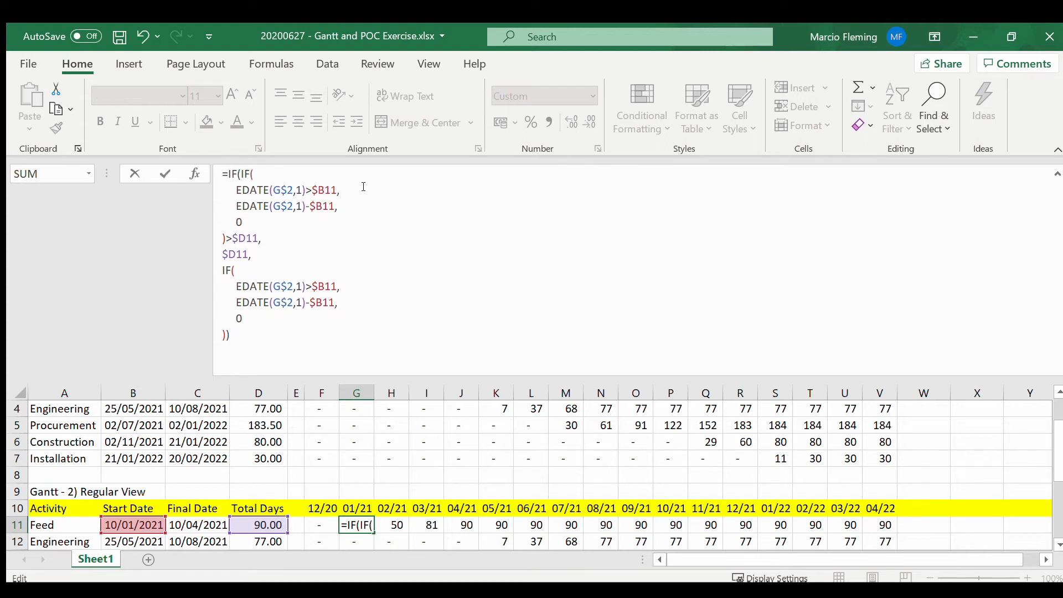
key(Delete)
key(Delete)
key(Delete)
key(Delete)
key(Delete)
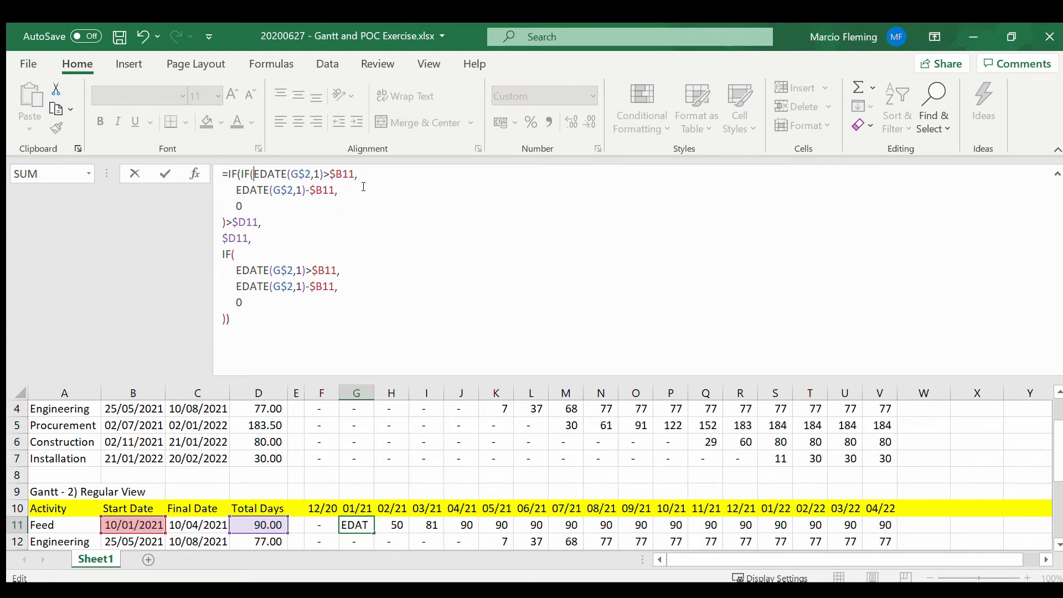
key(End)
key(Delete)
key(Delete)
key(Delete)
key(Delete)
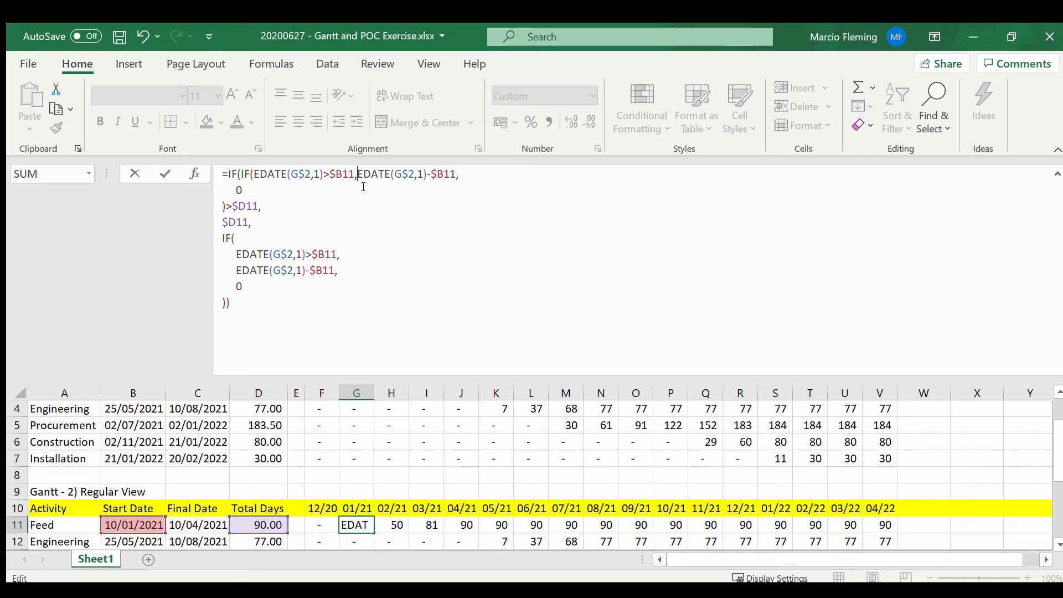
key(Delete)
key(Delete)
key(Delete)
key(Delete)
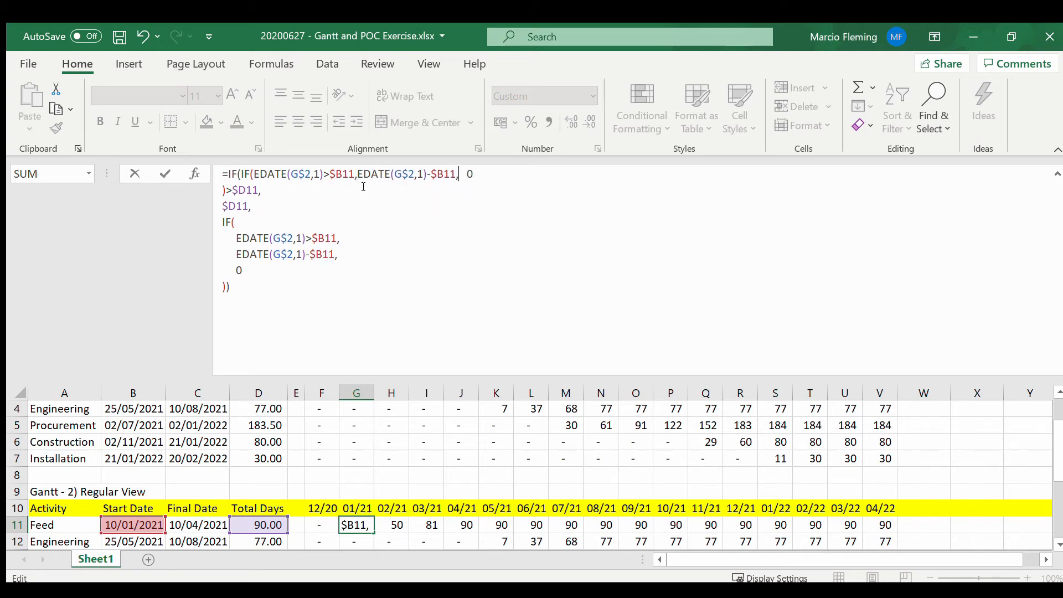
key(Return)
key(Up)
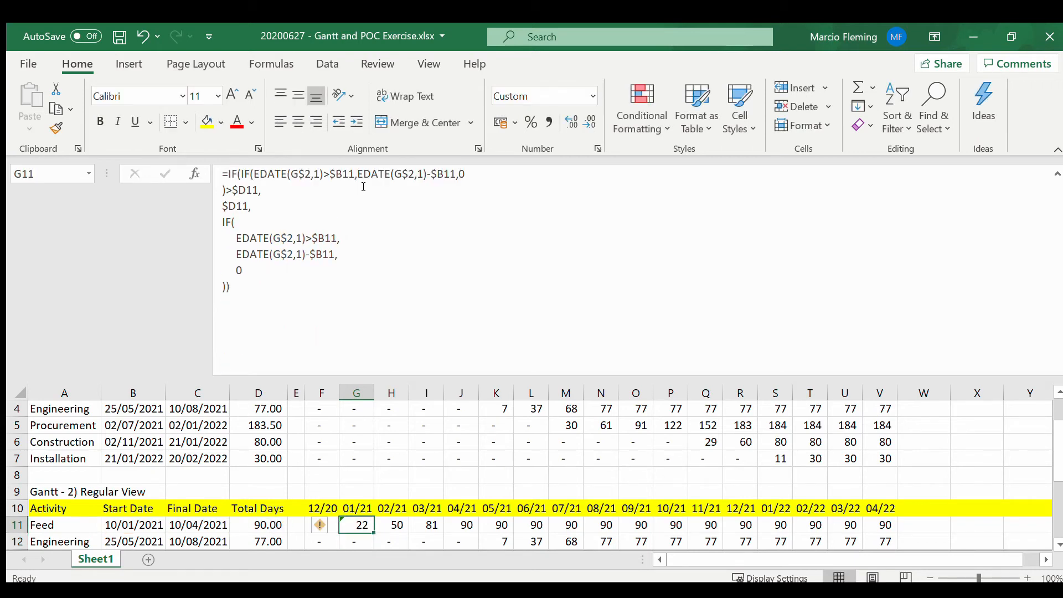
Step: Use Replace to strip the remaining indentation spaces from the formula in G11
key(ctrl+h)
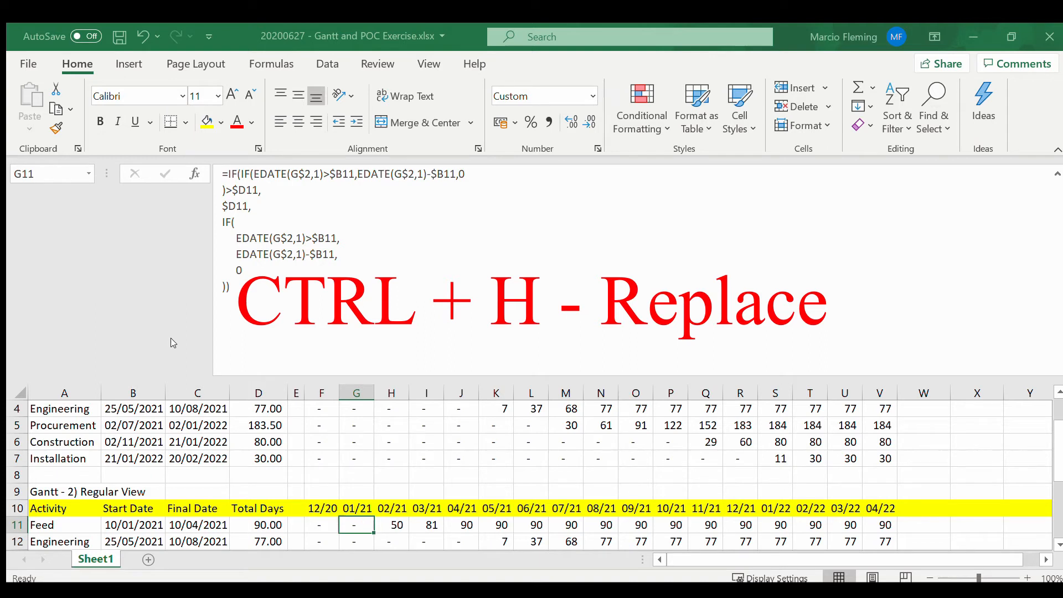
key(Right)
click(355, 524)
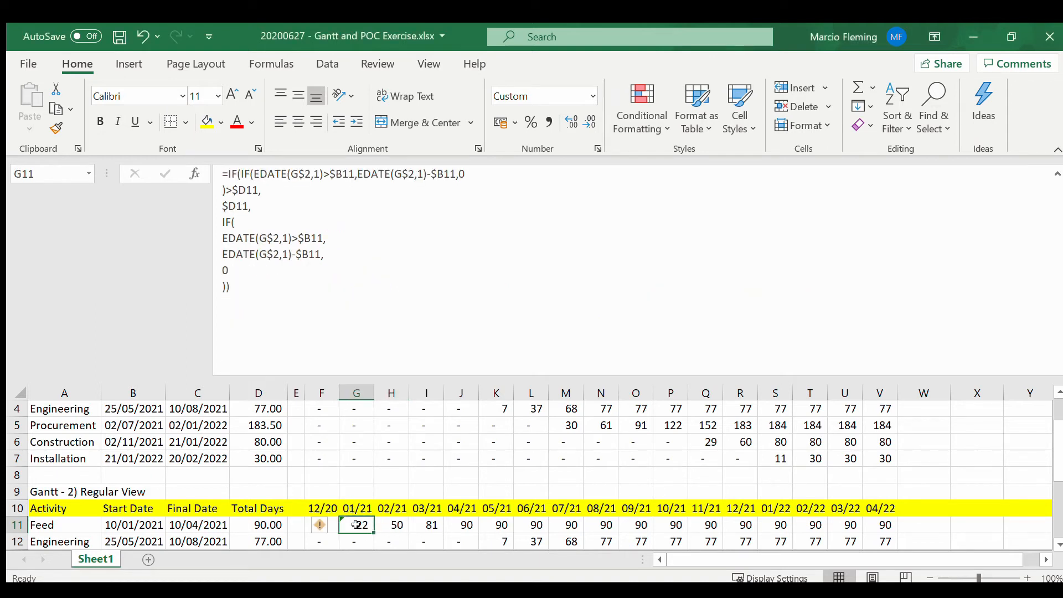
Step: Remove the remaining line breaks from the G11 formula so that it reads as a single line
click(468, 187)
click(480, 173)
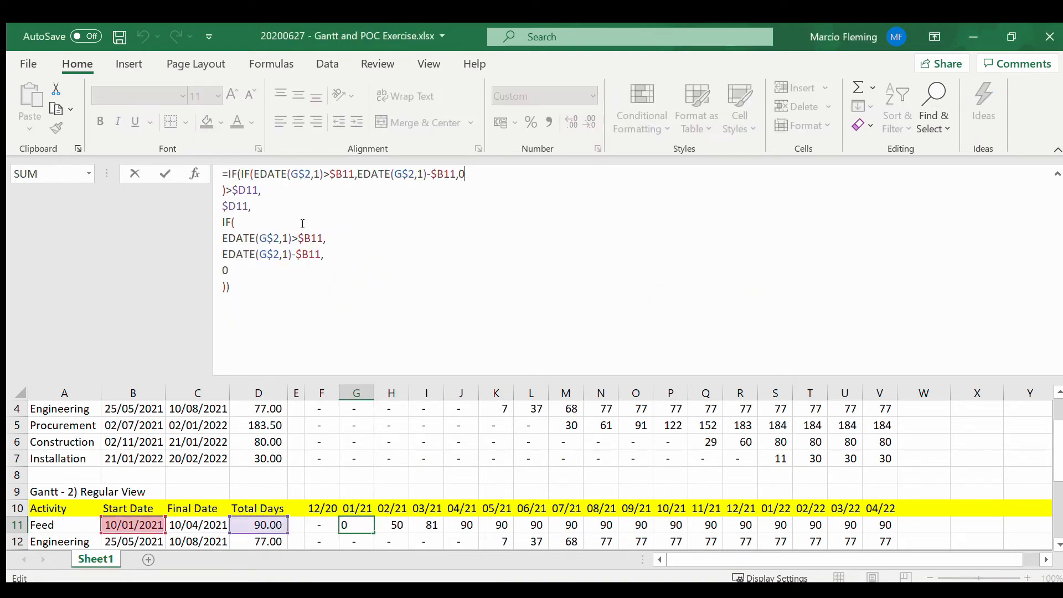
key(Delete)
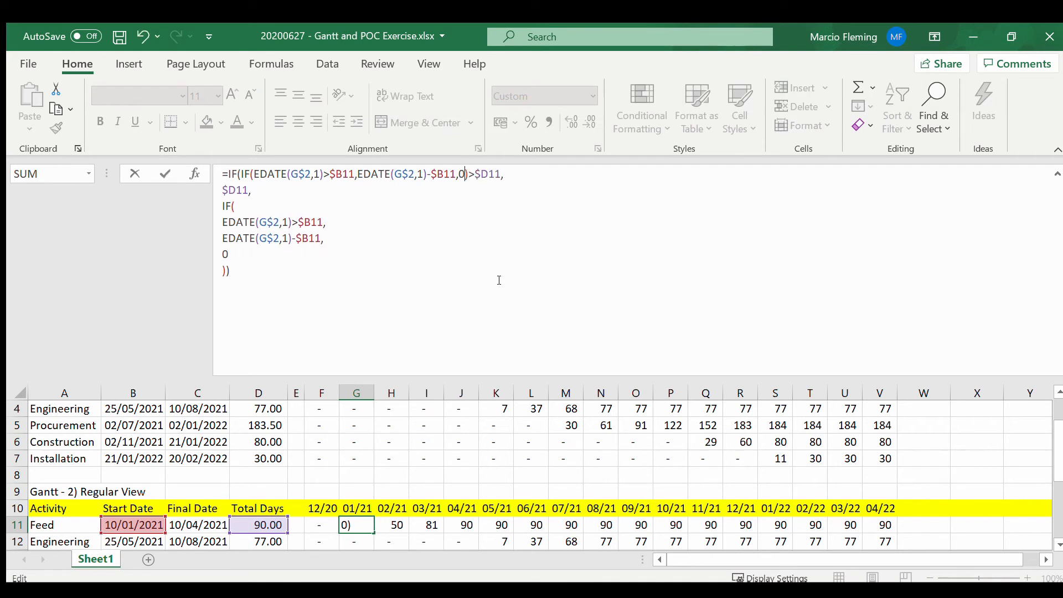
key(End)
key(Delete)
key(Delete)
key(End)
key(Delete)
key(End)
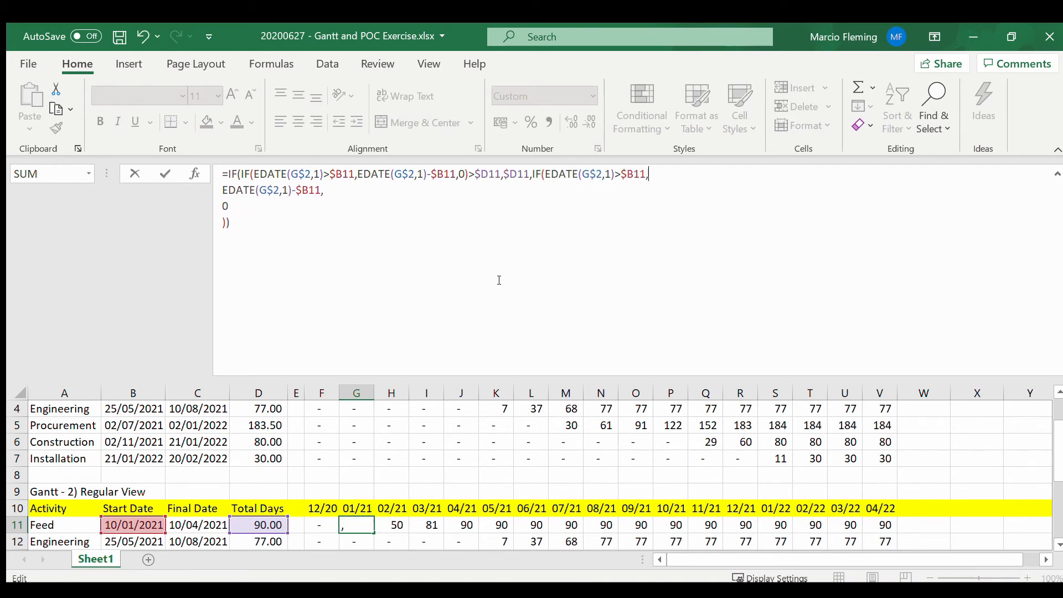
key(Delete)
key(End)
key(Delete)
key(End)
key(Delete)
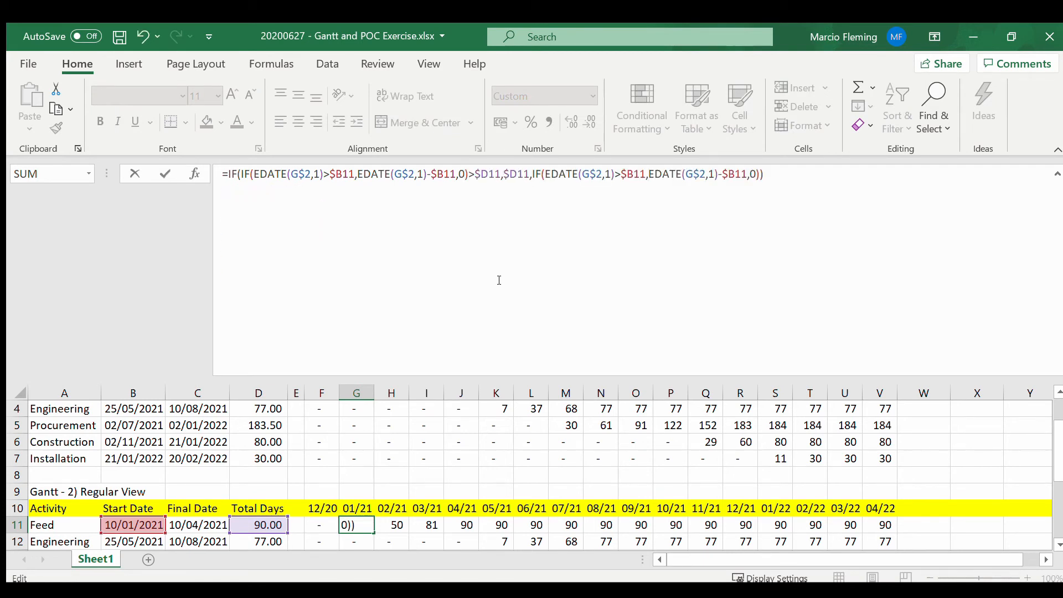
key(Return)
key(Up)
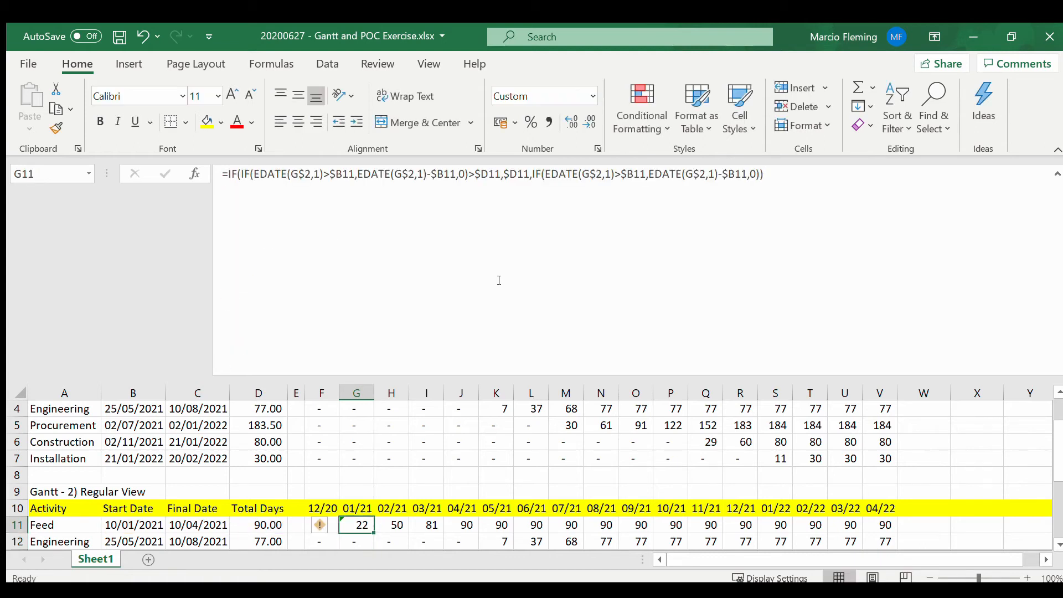
Step: Collapse the formula bar and append a subtraction of SUM over the range F11:F11 to the formula in G11
drag(468, 378, 467, 189)
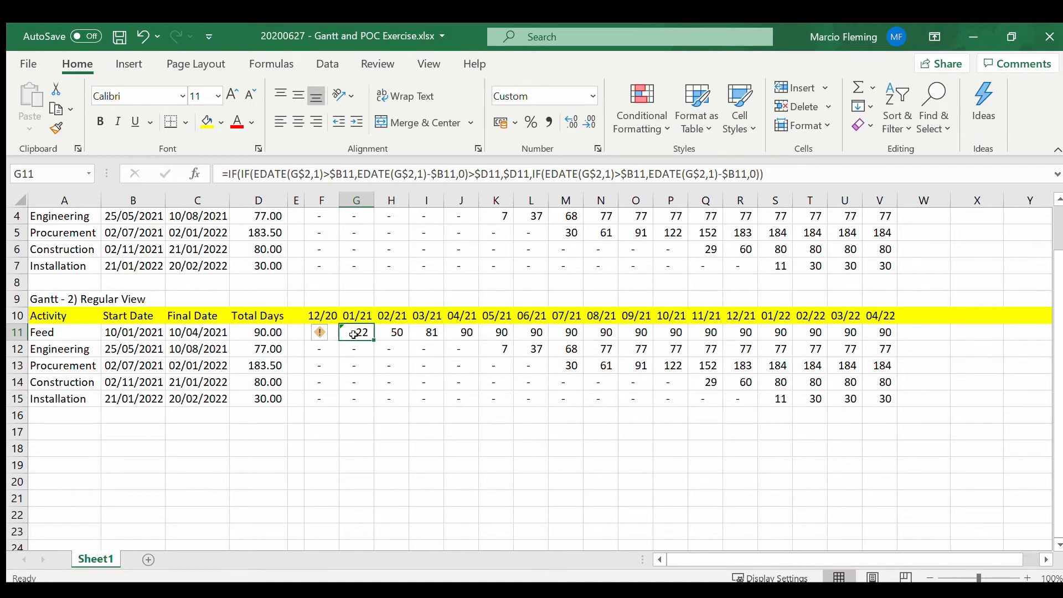
click(815, 173)
text(-)
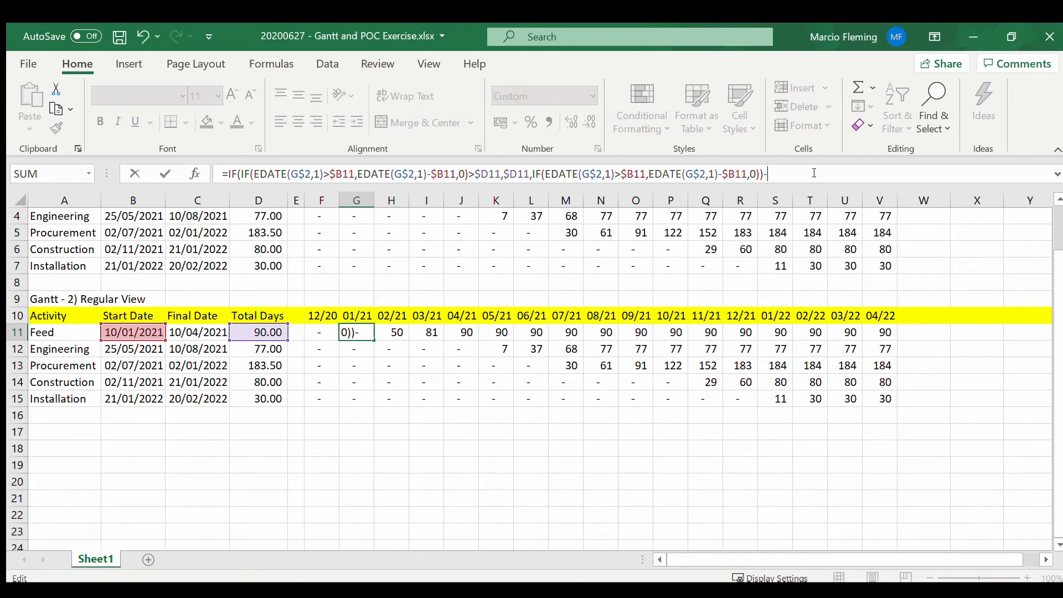
text(sum()
click(325, 331)
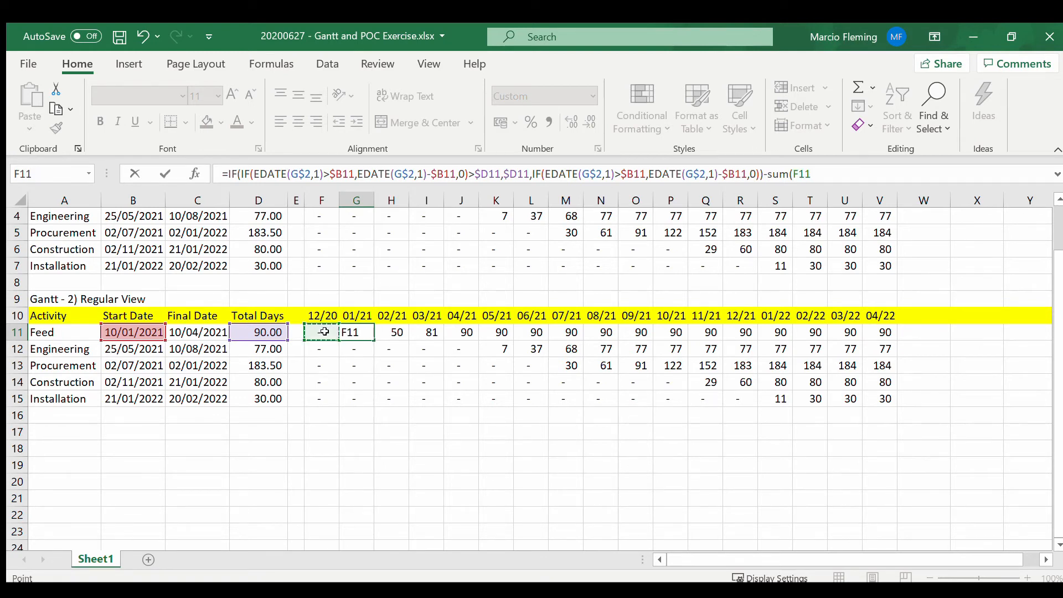
key(F8)
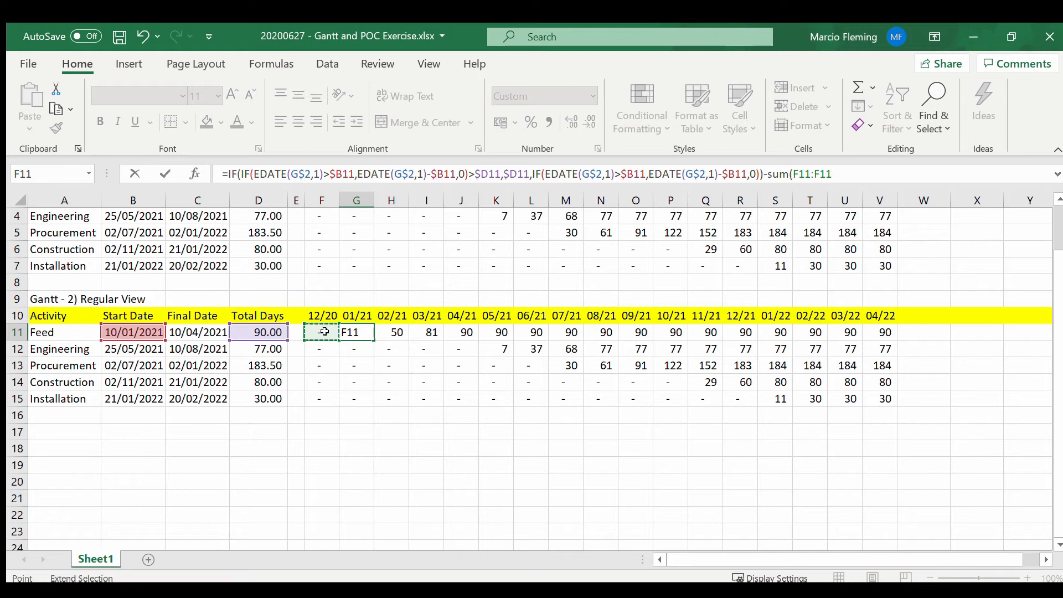
Step: Anchor the column of the SUM range's first reference as $F11 and complete the G11 formula with -SUM($F11:F11)
double_click(802, 173)
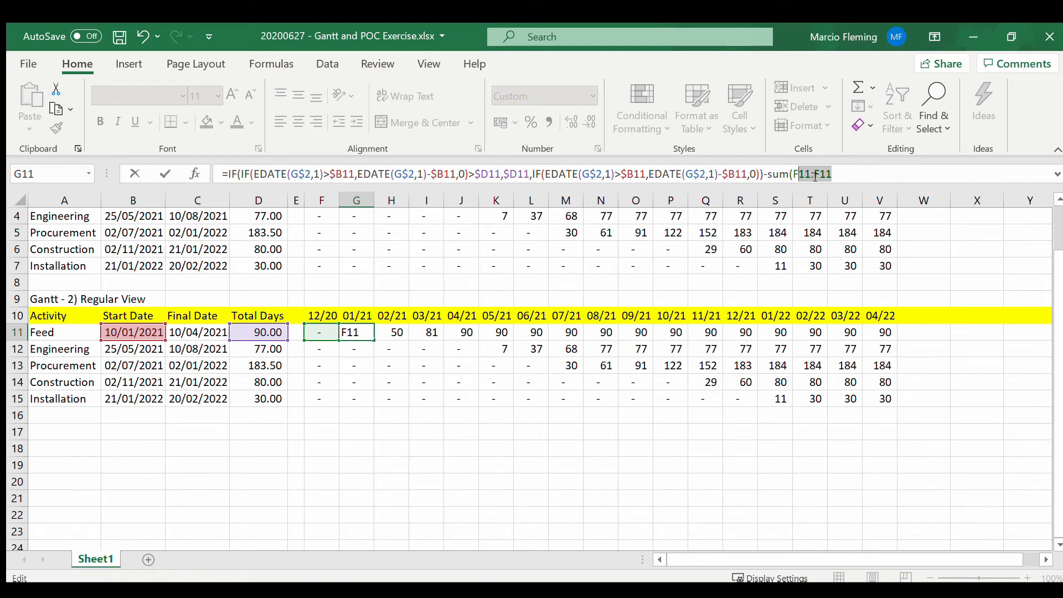
click(794, 174)
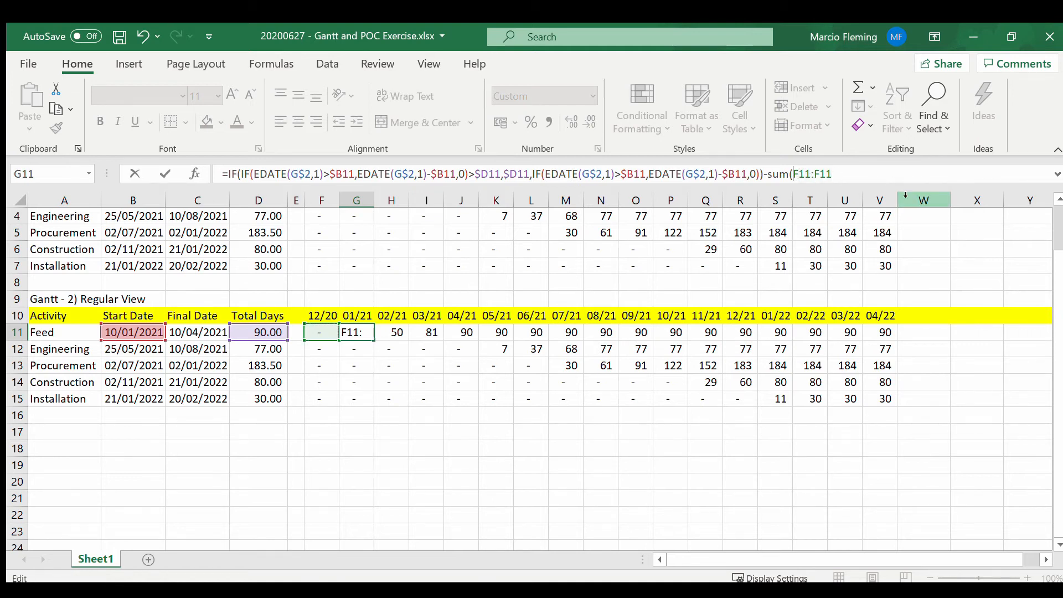
key(F4)
key(F4)
key(F4)
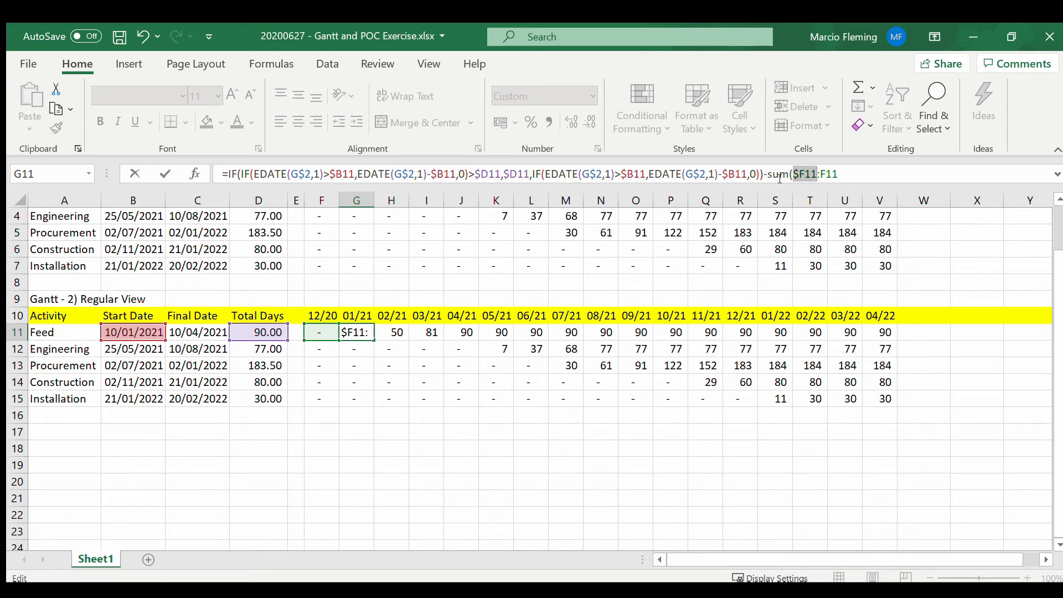
click(849, 167)
text())
key(Return)
key(Up)
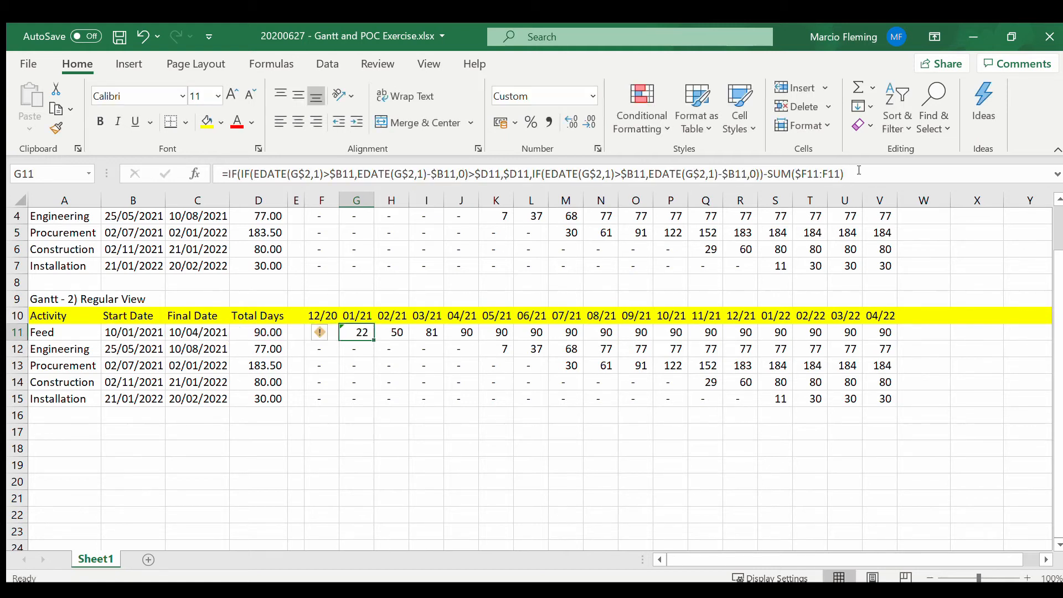
Step: Fill the G11 formula across the Feed row through V11
key(shift+Right)
key(shift+Right)
key(shift+Right)
key(shift+Right)
key(shift+Right)
key(shift+Right)
key(shift+Right)
key(shift+Right)
key(shift+Right)
key(shift+Right)
key(shift+Right)
key(shift+Right)
key(shift+Right)
key(shift+Right)
key(shift+Right)
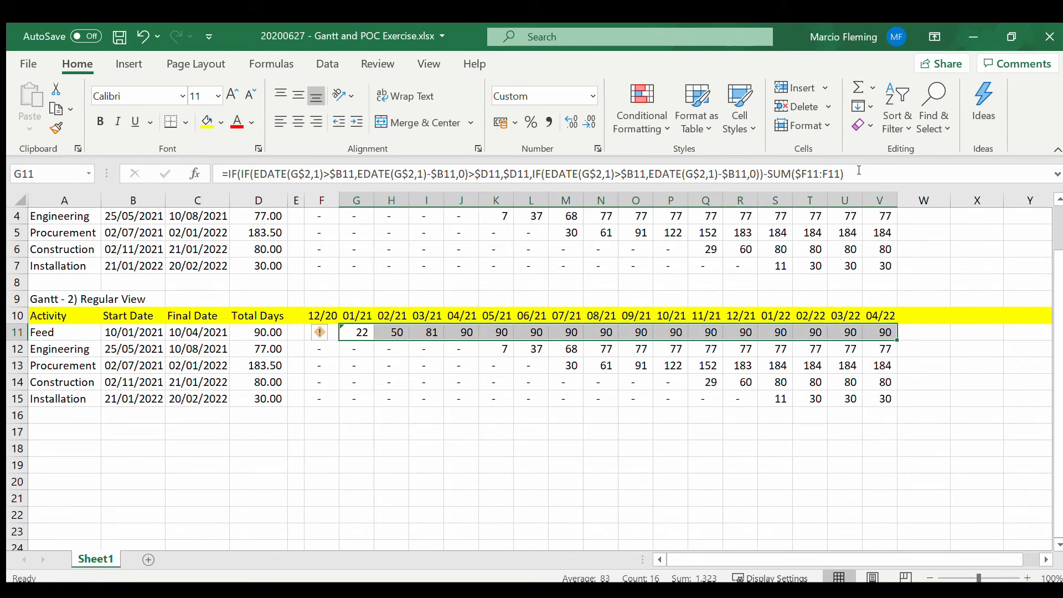
key(ctrl+r)
Step: Check how the SUM range expands across F11 to I11 and look down the 12/20 column to F15
key(Left)
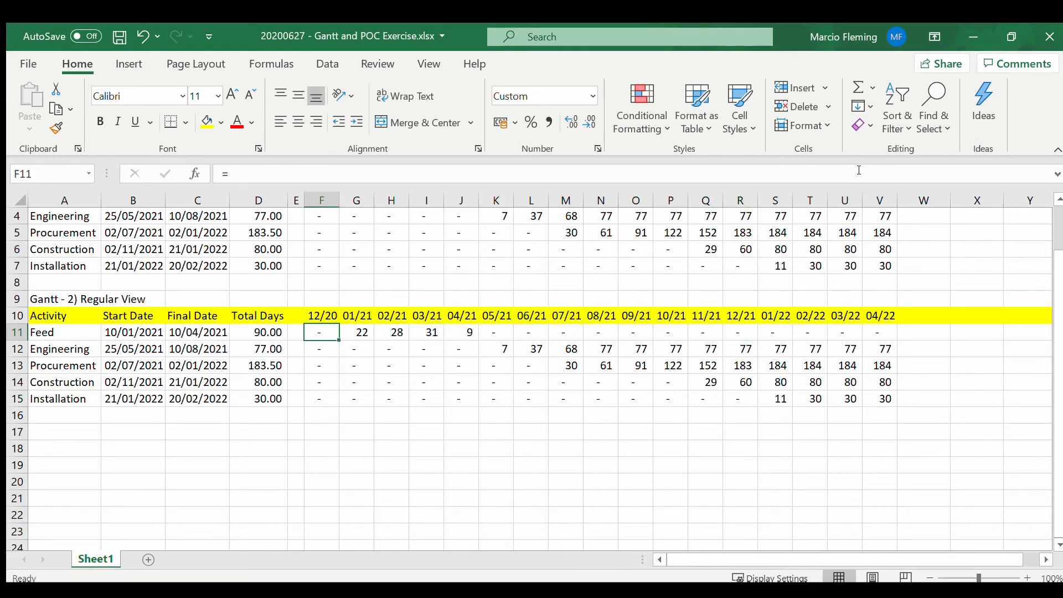
key(Right)
key(Right)
key(Right)
key(Right)
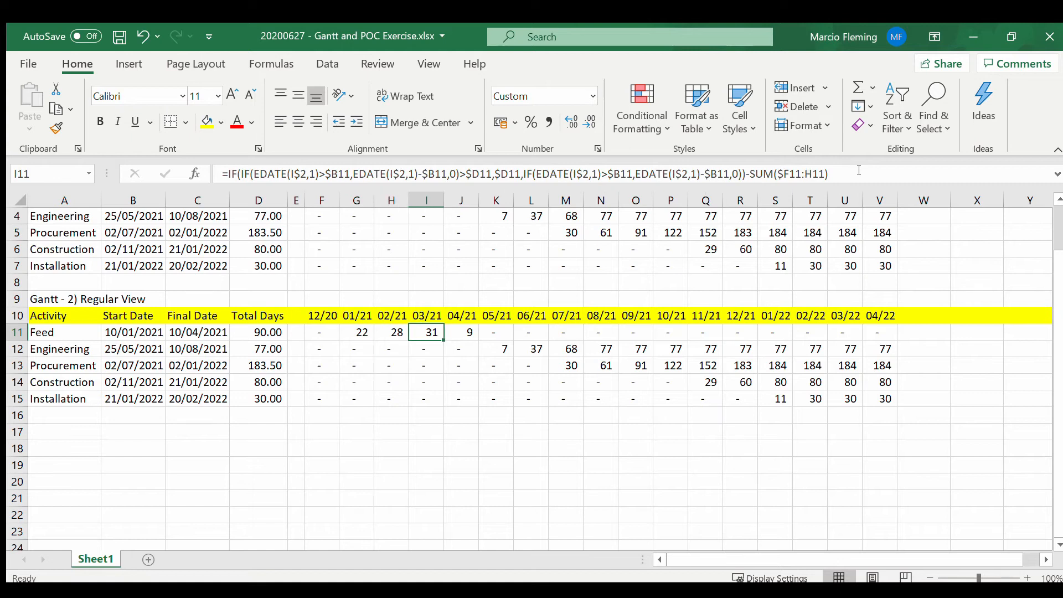
key(Left)
key(Left)
key(Left)
key(Right)
key(Right)
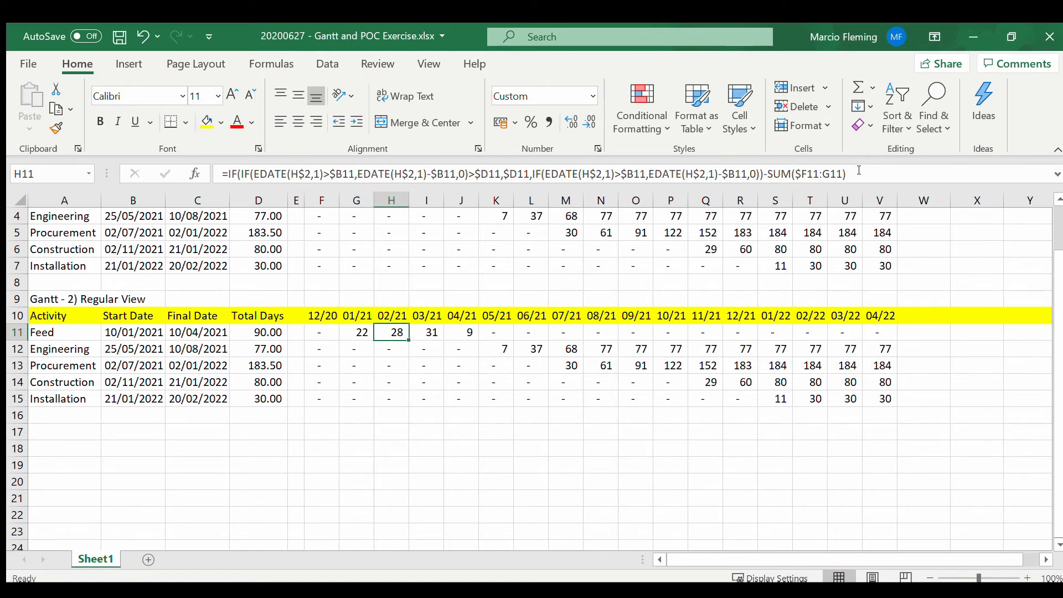
key(Left)
key(Left)
key(Left)
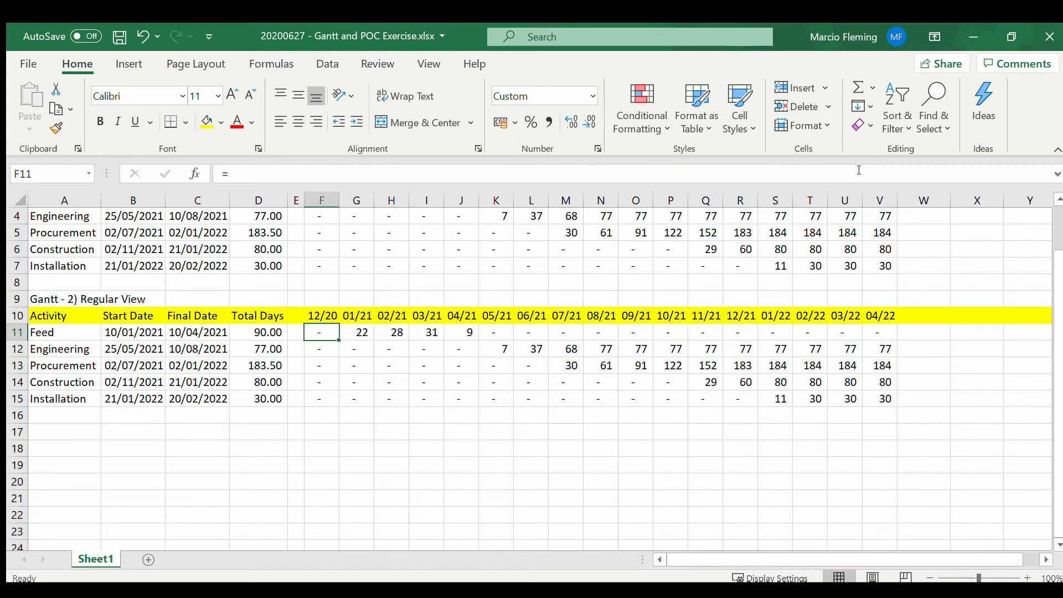
key(Right)
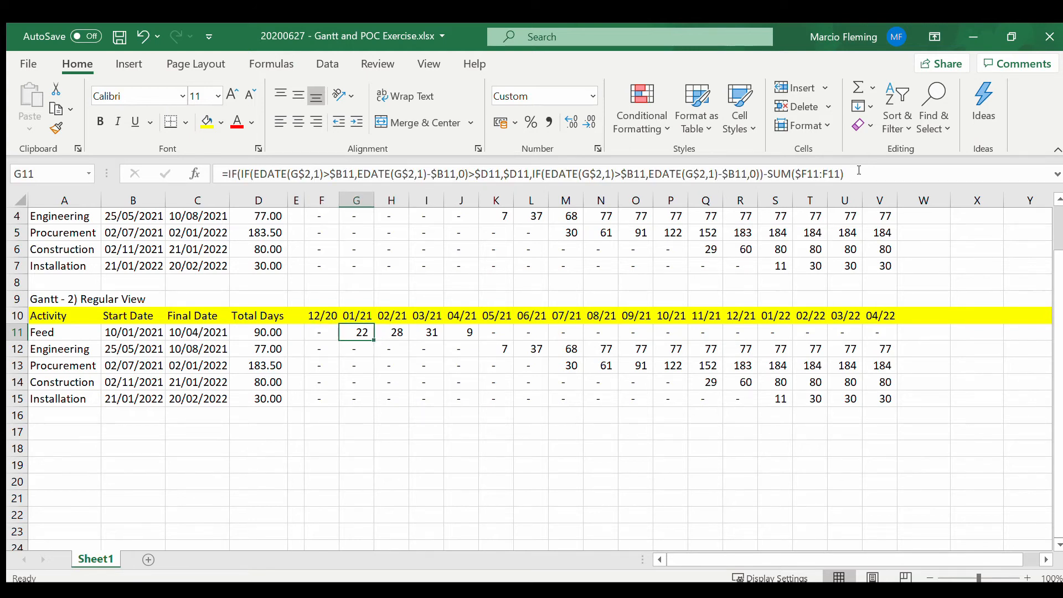
key(Left)
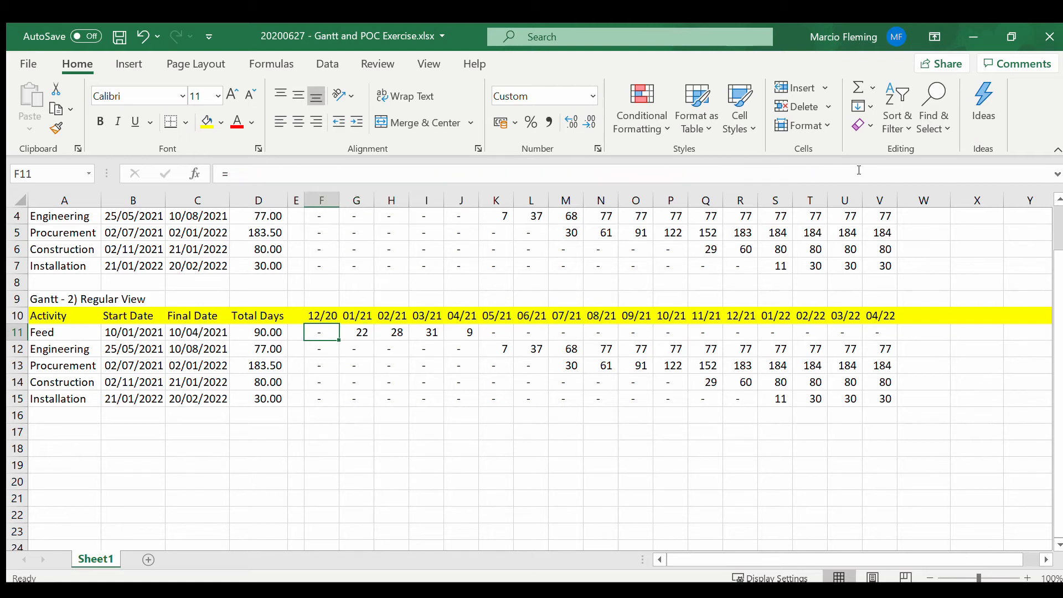
key(Down)
key(Up)
key(Down)
key(Down)
key(Down)
key(Down)
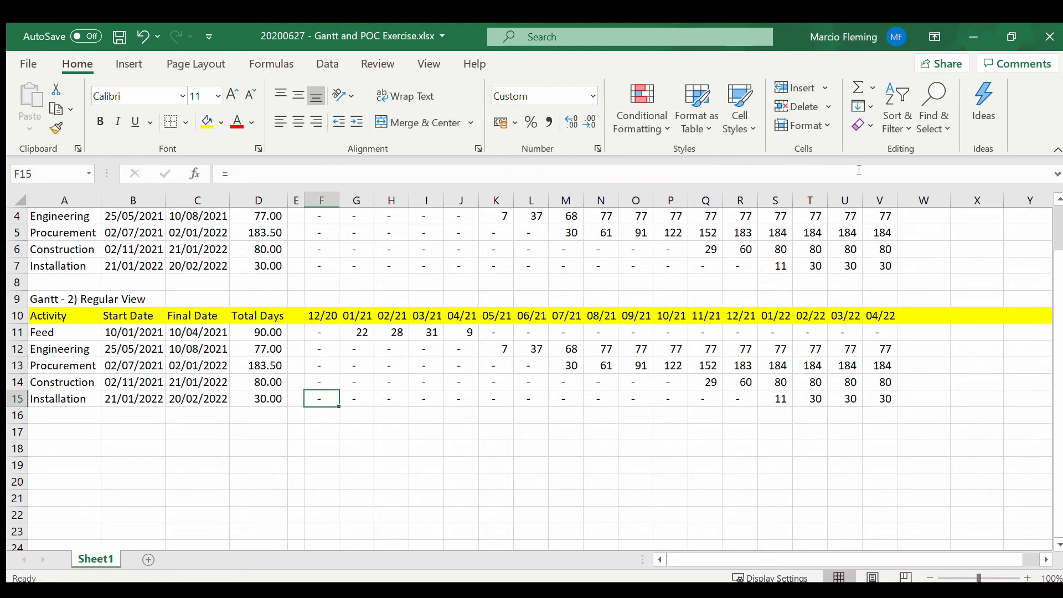
Step: Fill the Feed row formulas in G11:V11 down through the Installation row 15
key(Up)
key(Up)
key(Up)
key(Up)
key(Right)
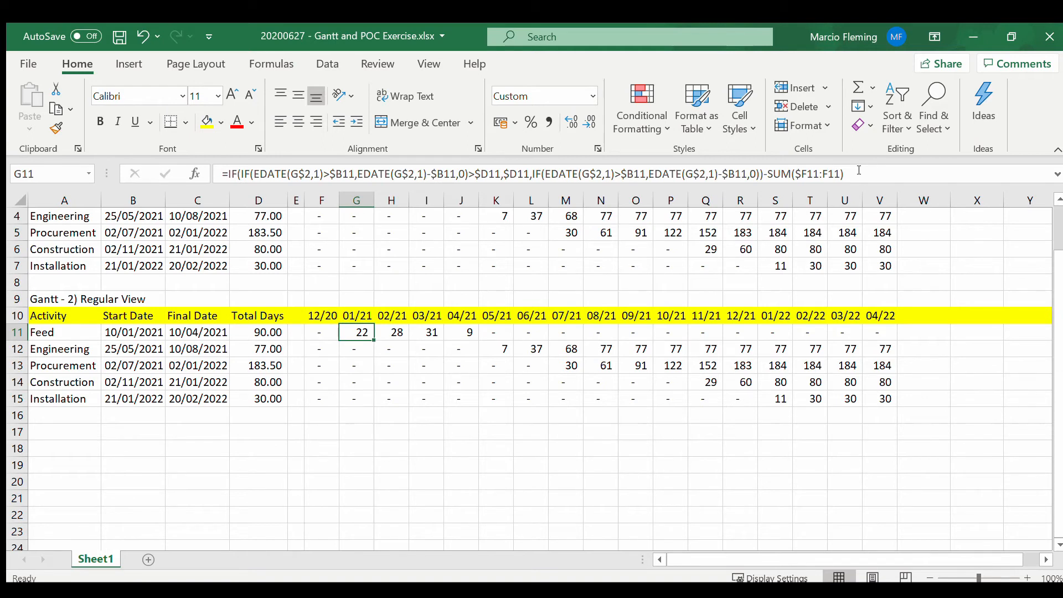
key(ctrl+shift+Right)
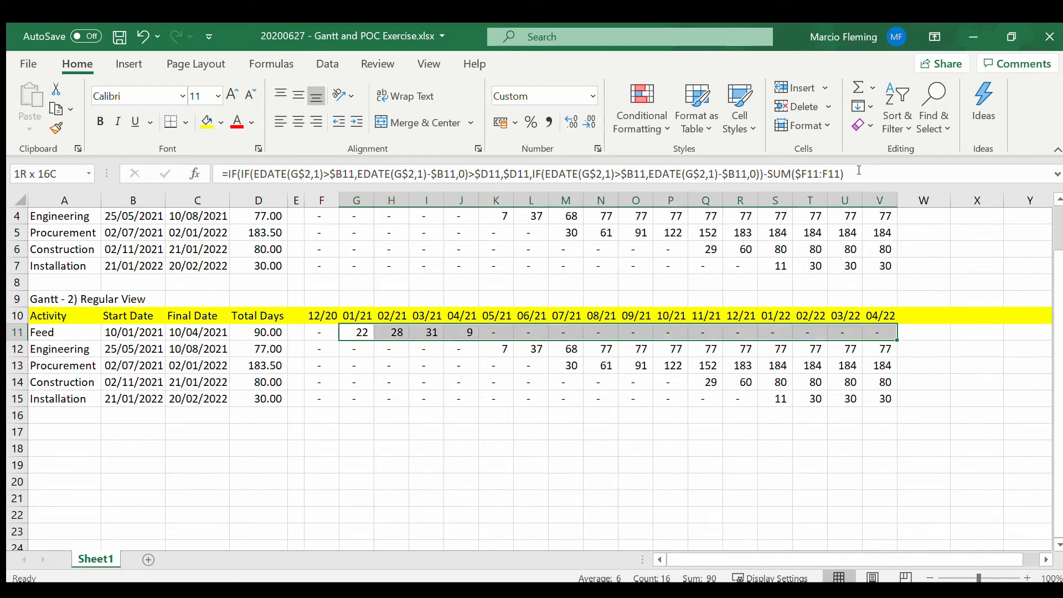
key(shift+Down)
key(shift+Down)
key(shift+Down)
key(shift+Down)
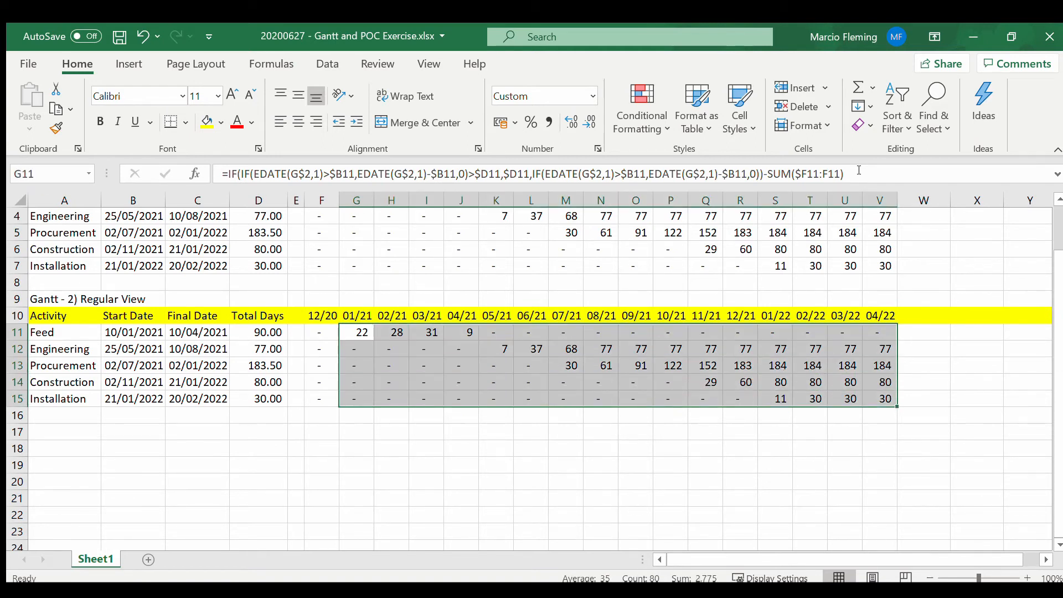
key(ctrl+d)
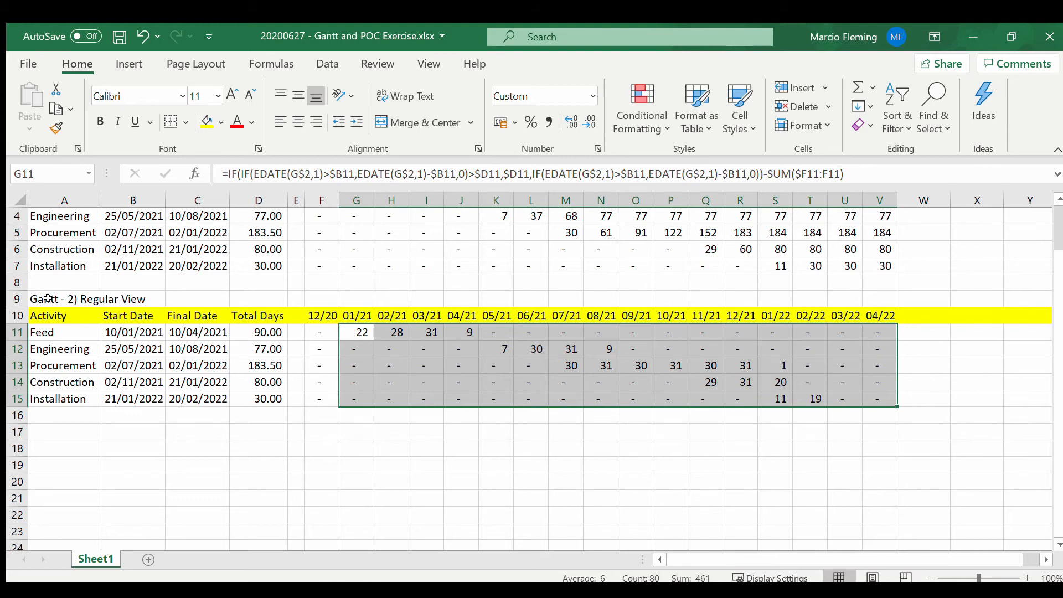
Step: Copy the Regular View block in rows 8 to 15 and paste it starting at A16
drag(52, 282, 39, 394)
key(ctrl+shift+Right)
key(ctrl+c)
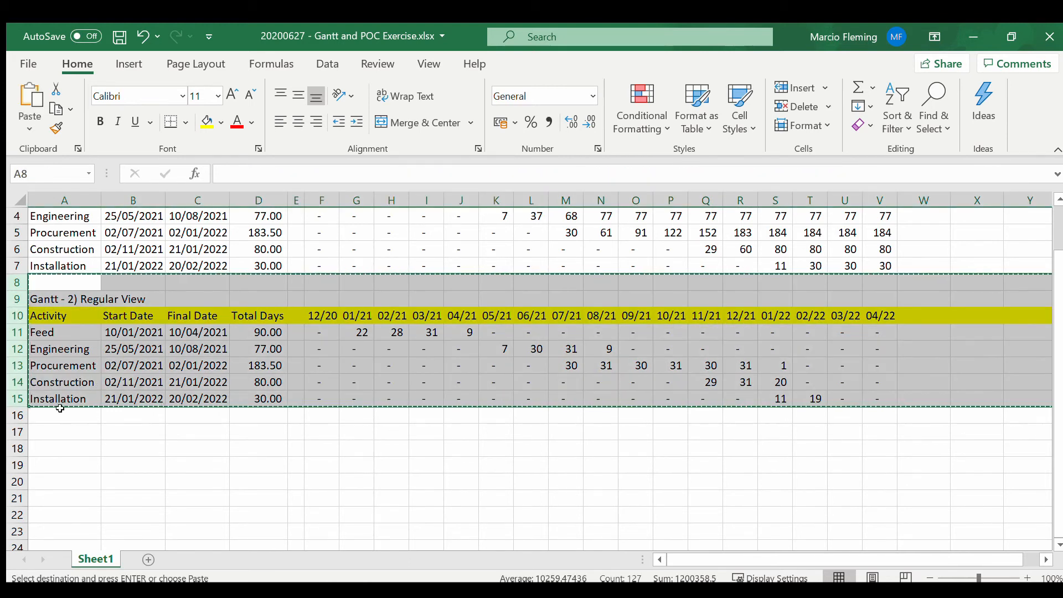
click(60, 411)
key(ctrl+v)
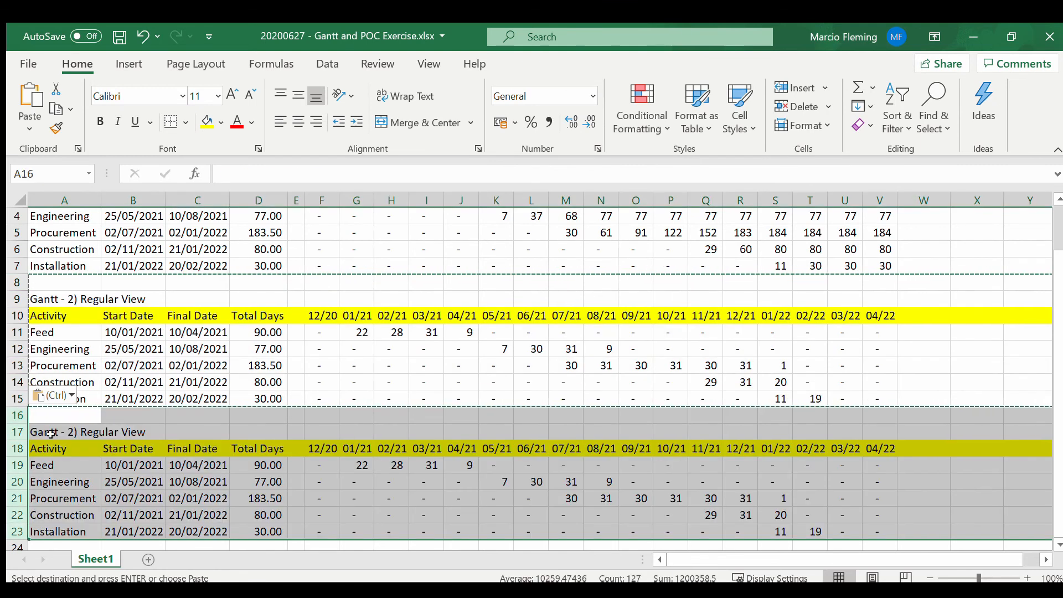
Step: Change the copied block's title in A17 to "Gantt - 3) Gantt View"
click(50, 433)
click(268, 174)
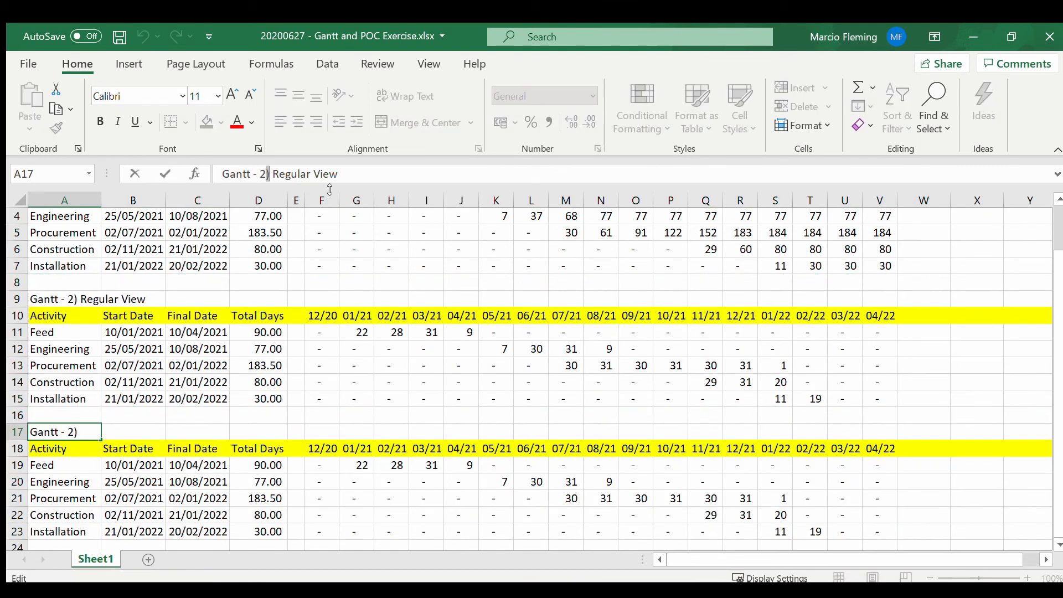
key(BackSpace)
text(3)
key(Right)
key(Right)
key(shift+Right)
key(shift+Right)
key(shift+Right)
key(shift+Right)
key(shift+Right)
key(shift+Right)
key(shift+Right)
key(shift+Right)
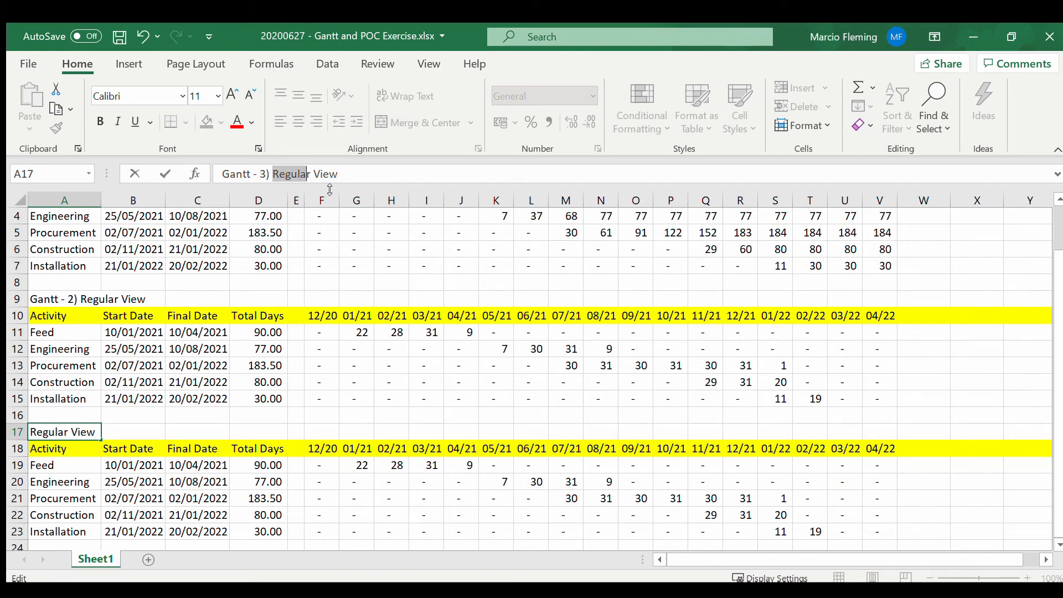
text(Gantt)
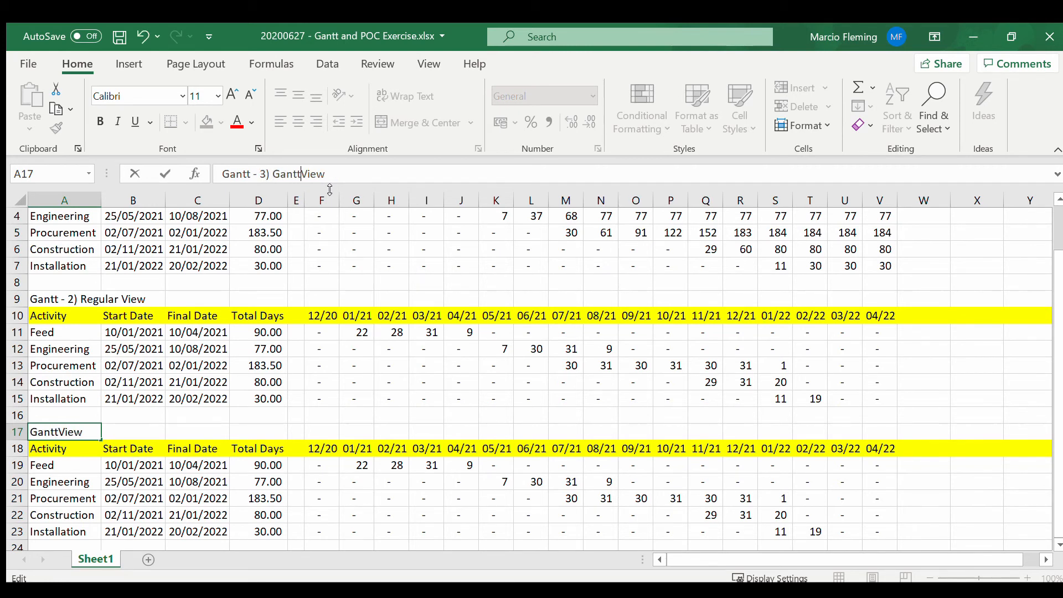
key(Return)
Step: Commit the A17 title and select the month cells F19:V23 of the Gantt View block
key(Down)
key(Down)
key(Down)
key(Down)
key(Down)
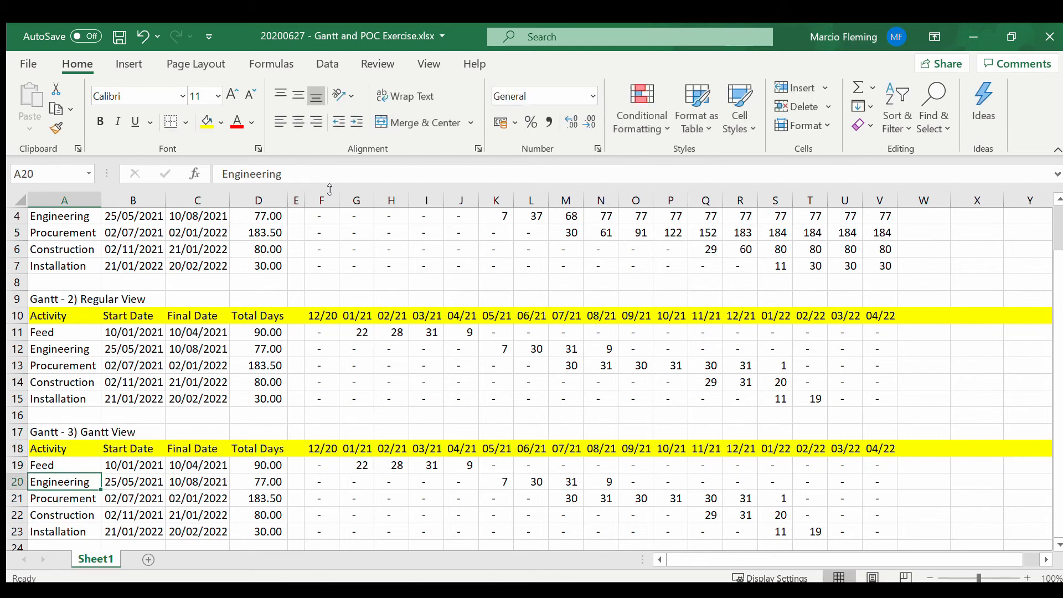
key(Down)
key(Down)
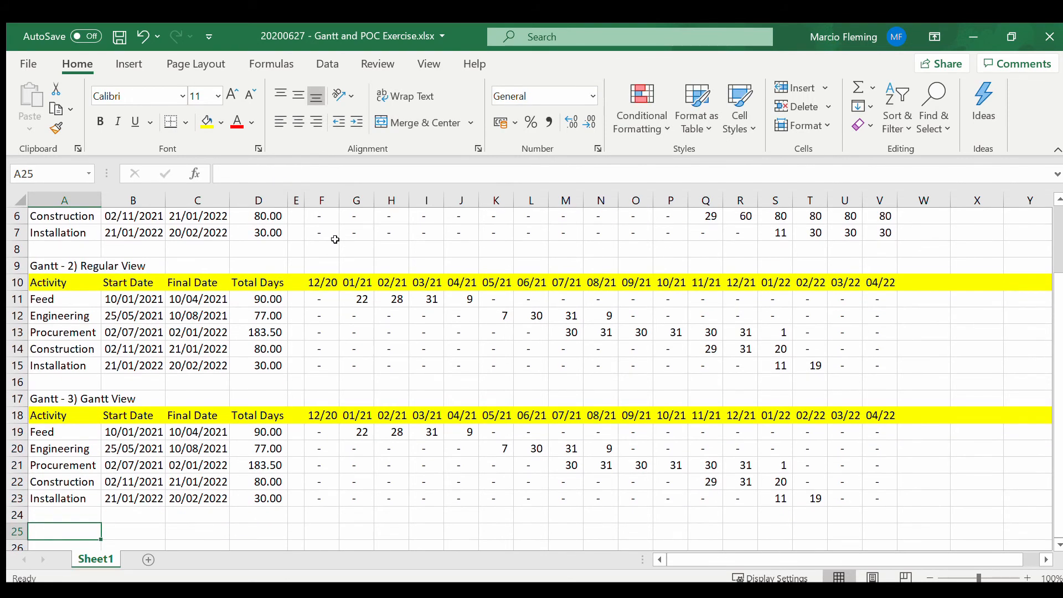
click(325, 432)
drag(325, 432, 885, 504)
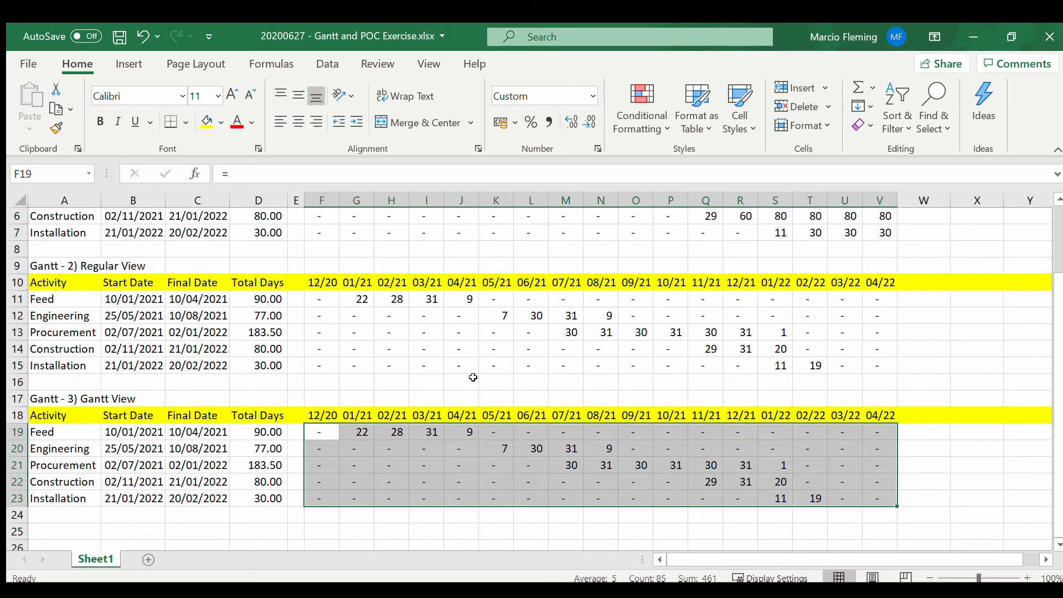
Step: Set up a Greater Than highlight rule with the value 0 for Gantt View cells F19:V23
scroll(437, 395, up, 2)
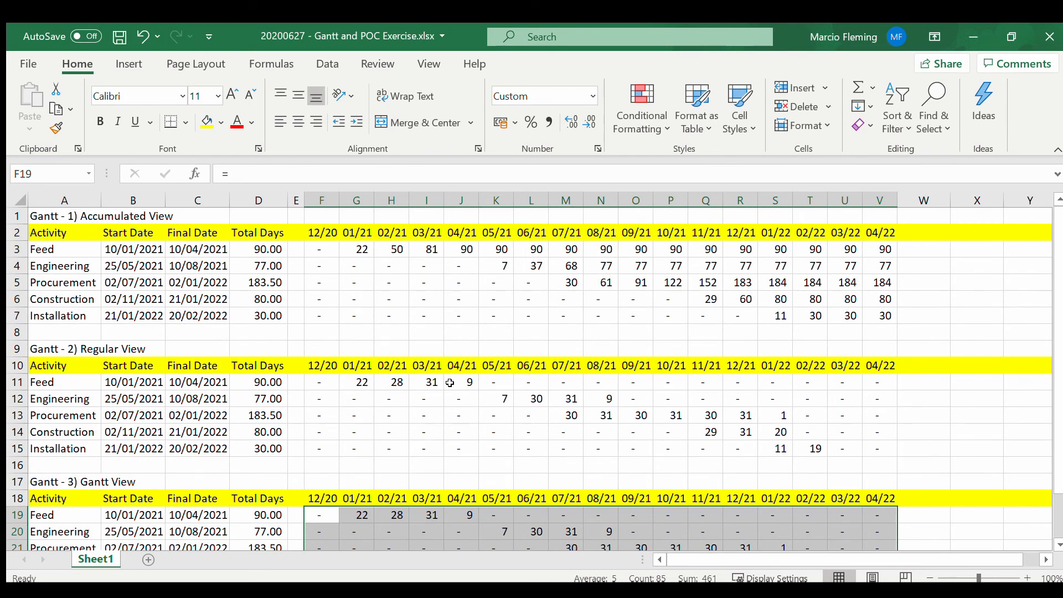
scroll(450, 382, down, 2)
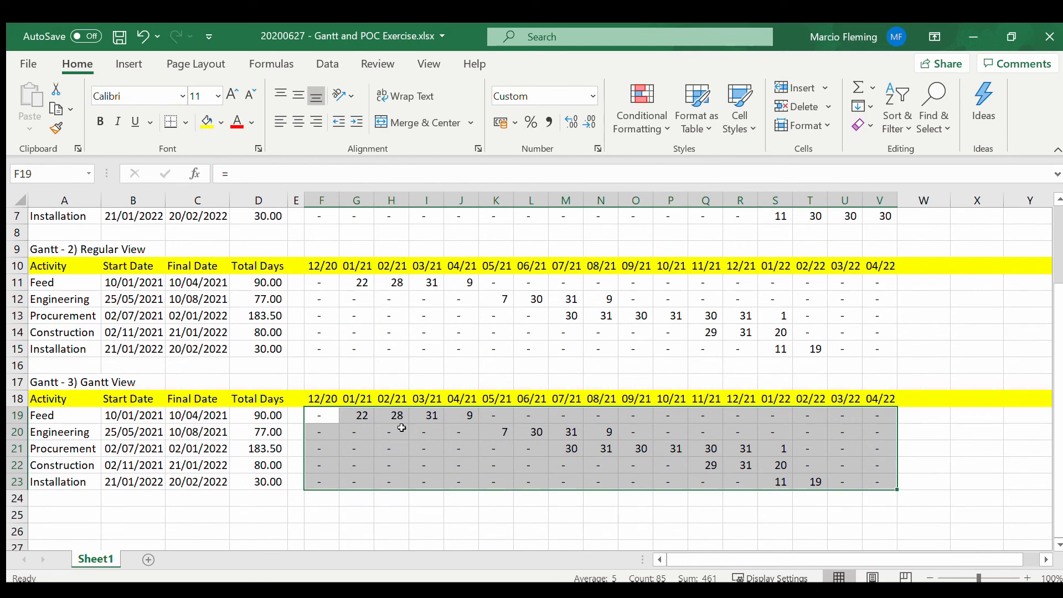
scroll(544, 440, up, 2)
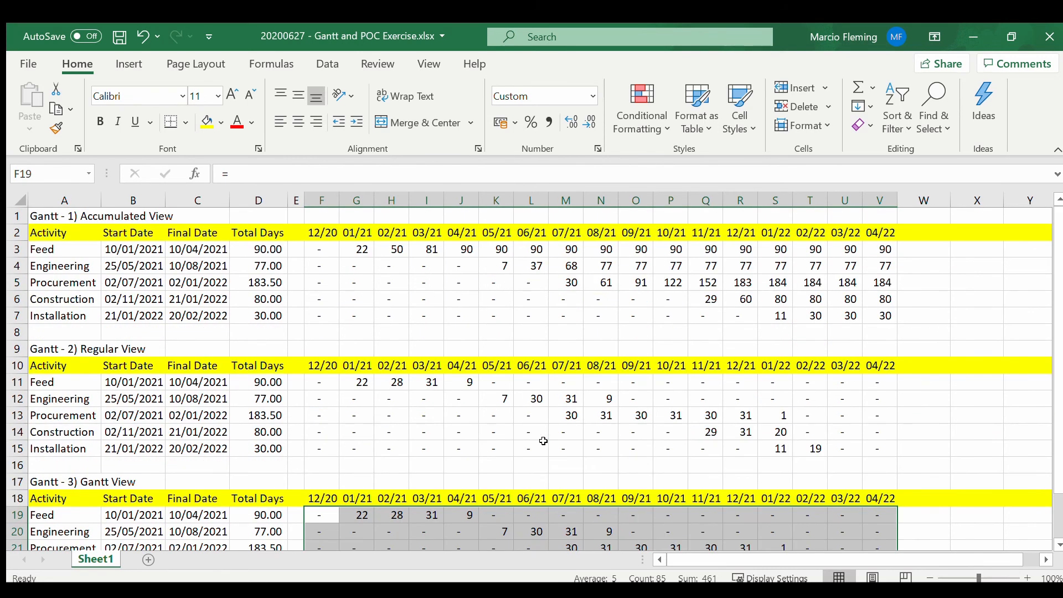
scroll(521, 507, down, 2)
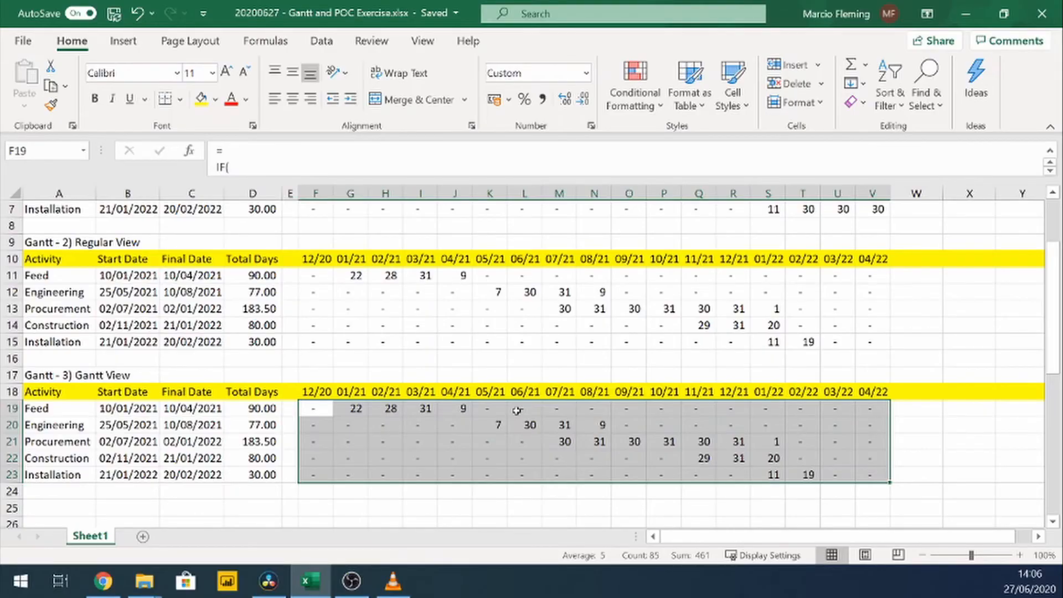
click(625, 99)
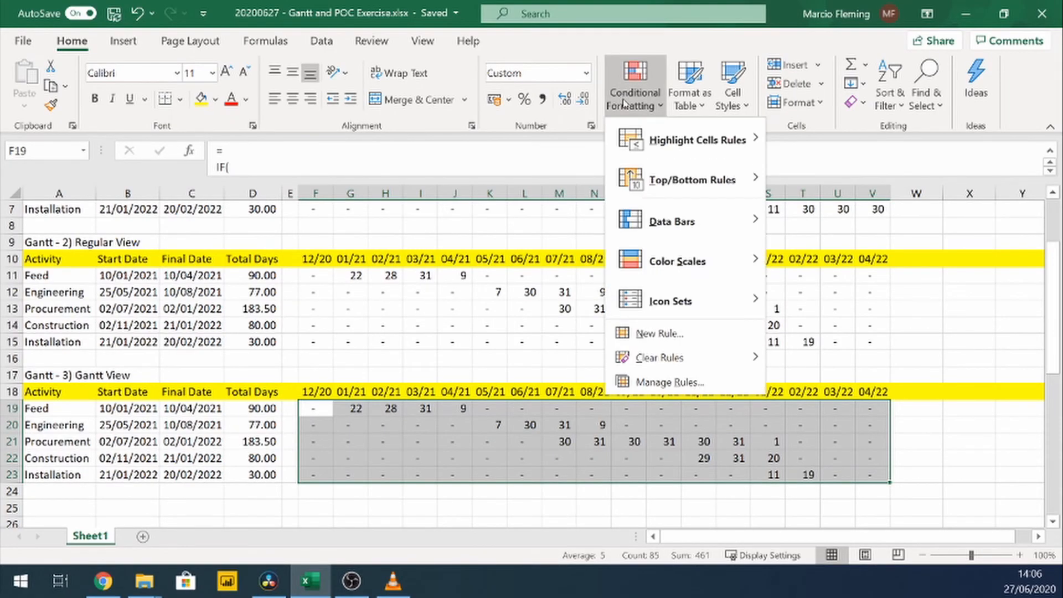
mouse_move(659, 145)
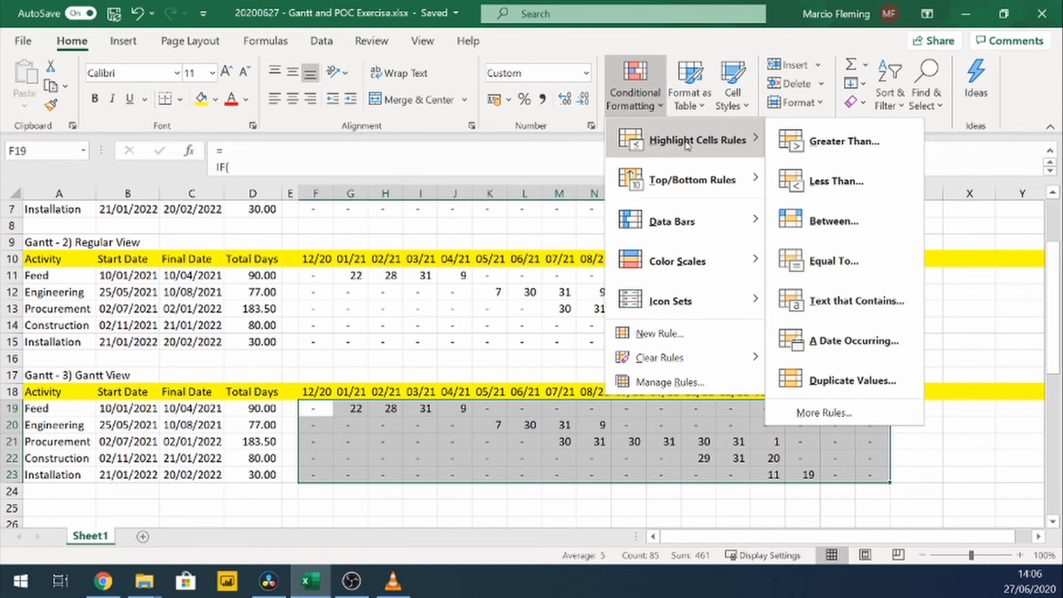
click(816, 146)
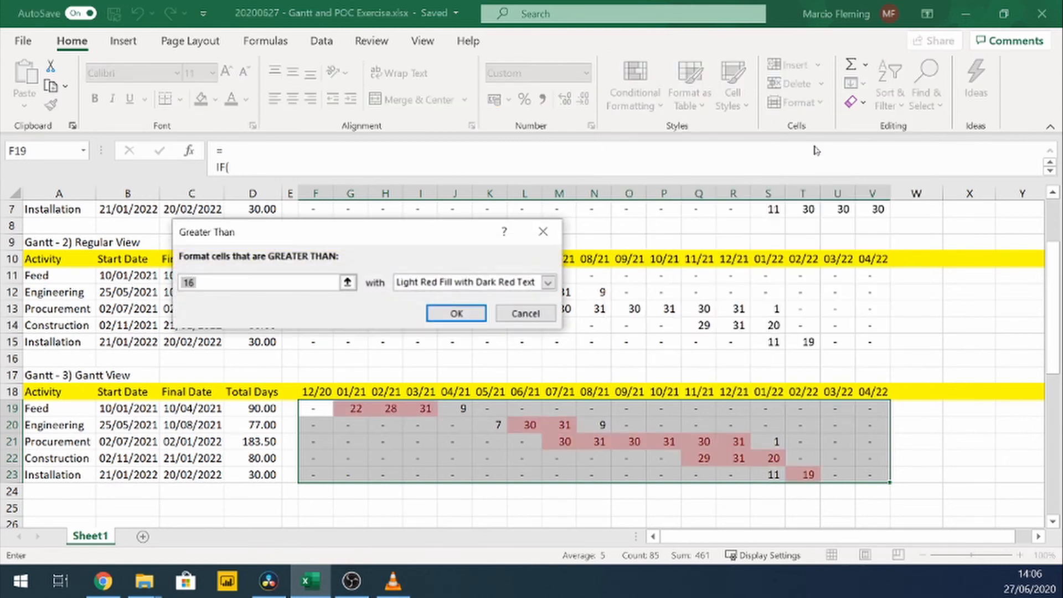
text(0)
key(Tab)
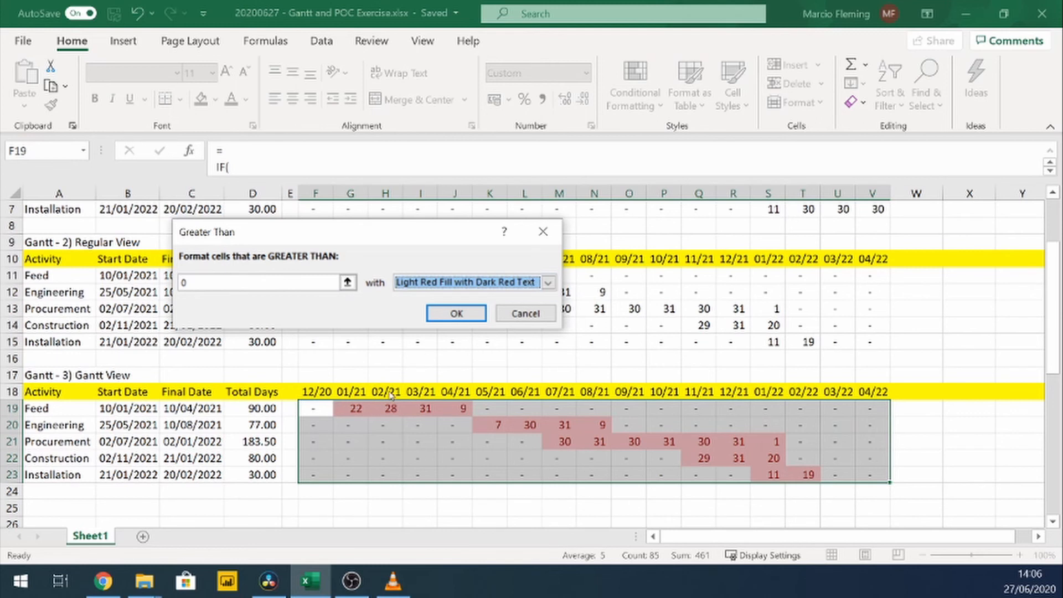
Step: Give the Greater Than rule a custom format with matching blue font and blue fill, and apply it
click(473, 285)
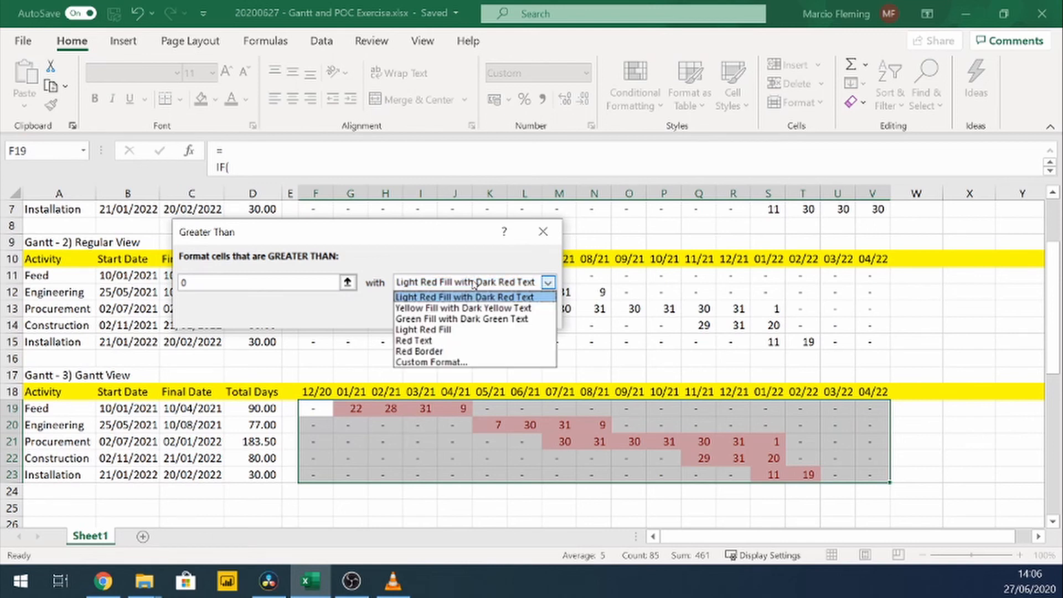
click(469, 363)
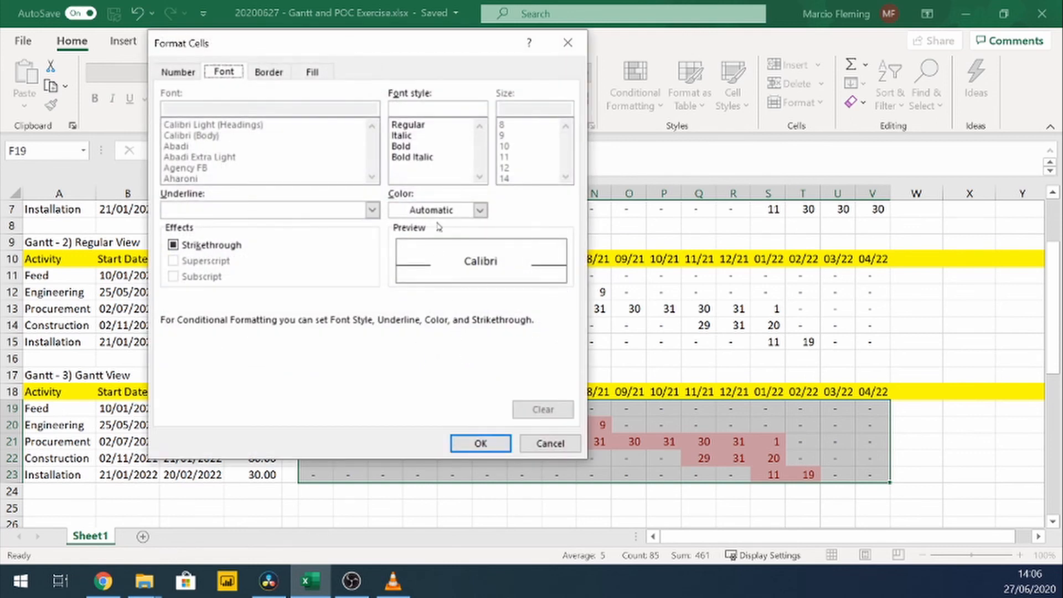
click(442, 212)
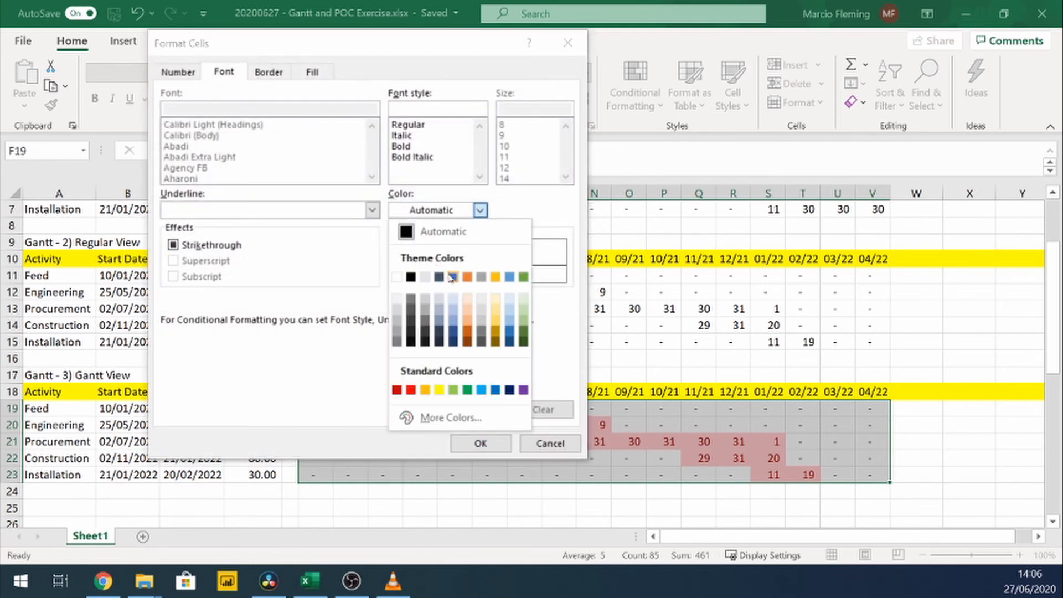
click(453, 278)
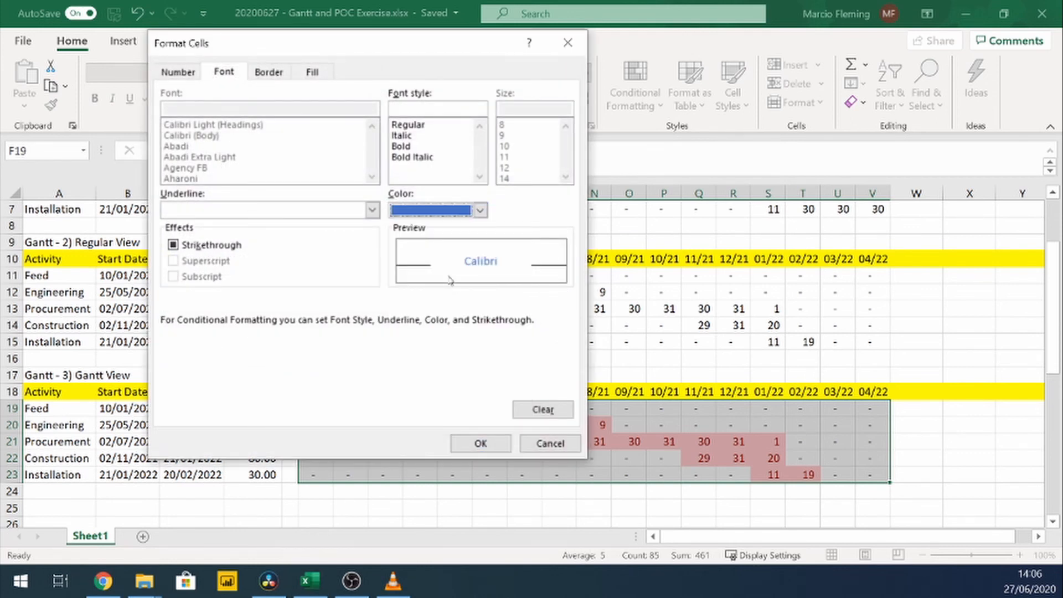
click(305, 71)
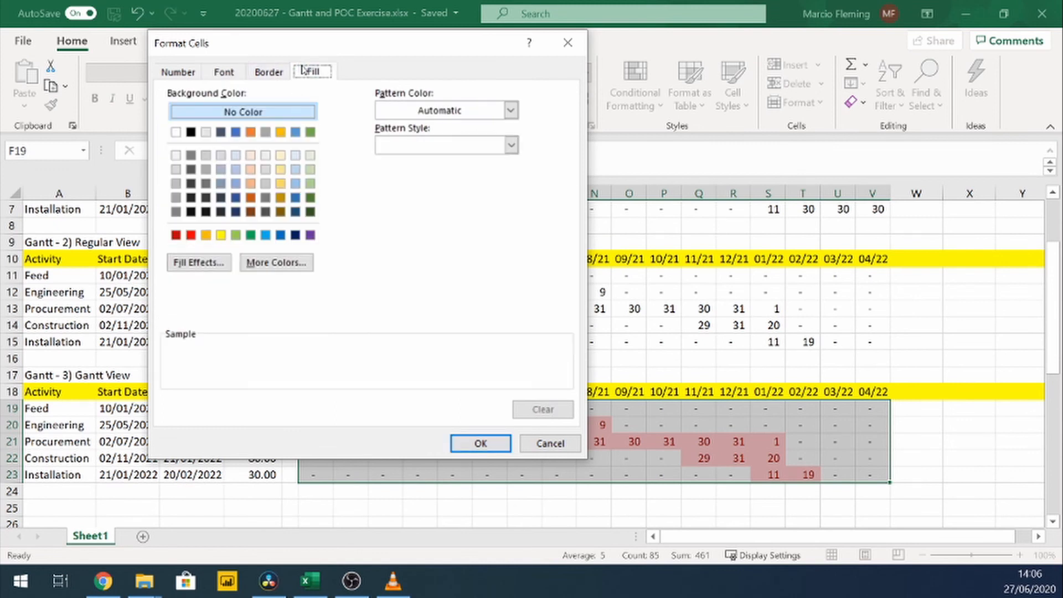
click(236, 133)
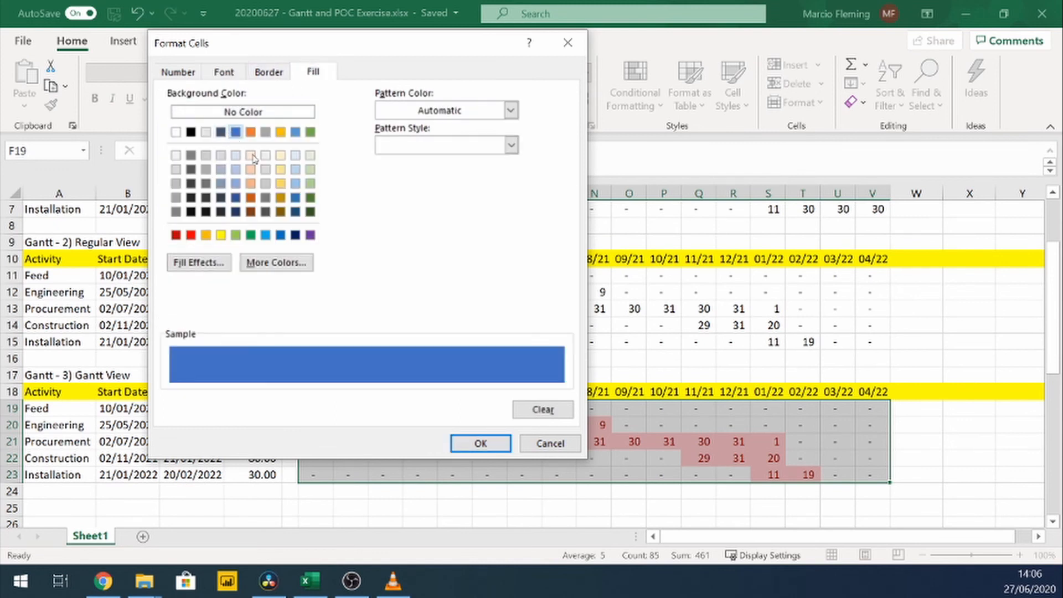
click(481, 445)
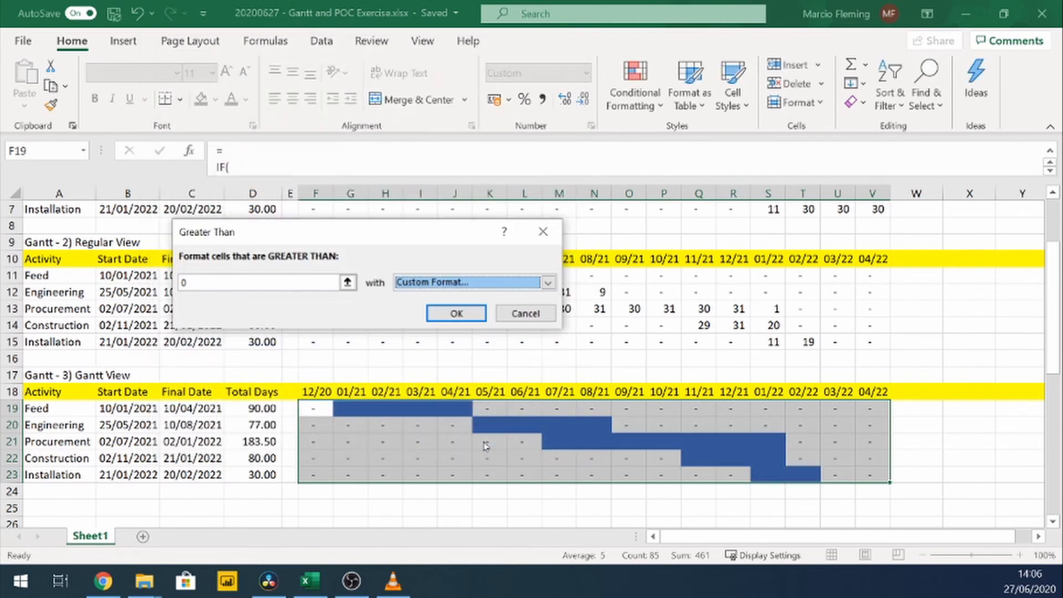
click(468, 315)
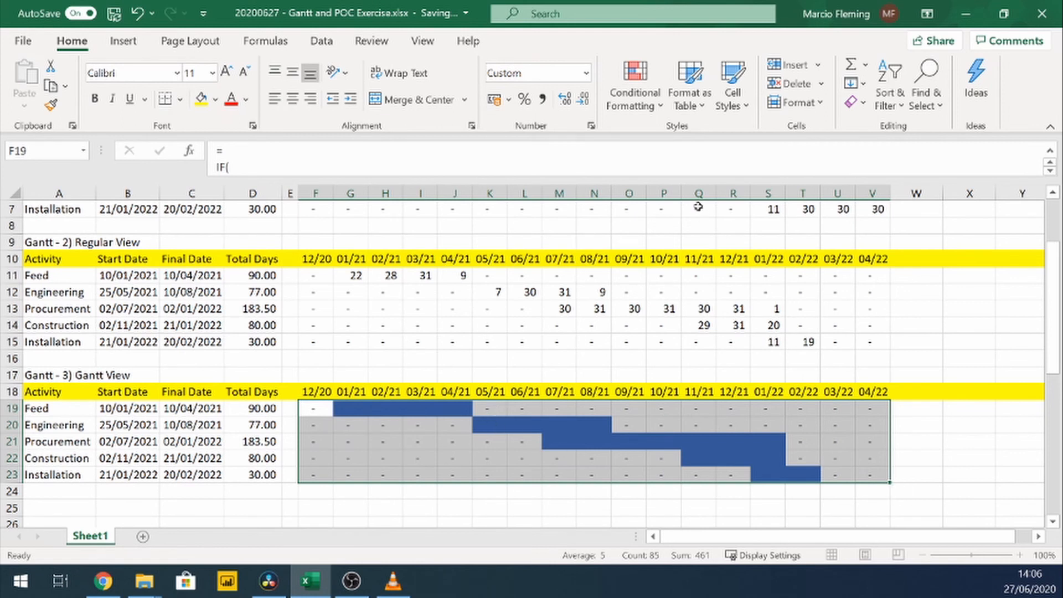
Step: Set up an Equal To highlight rule with the value 0 for the same Gantt View cells
click(639, 113)
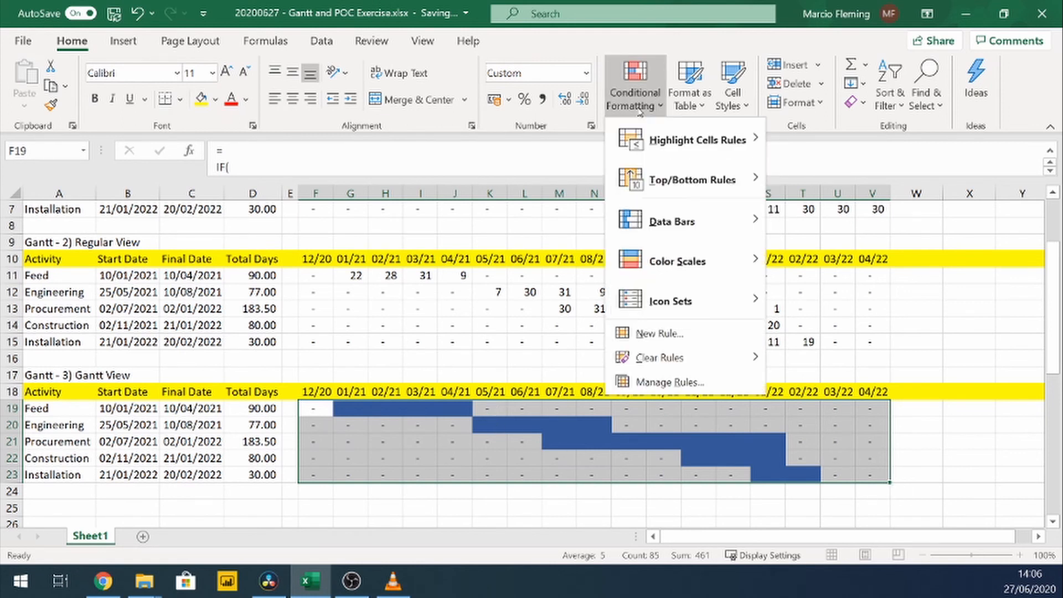
click(640, 112)
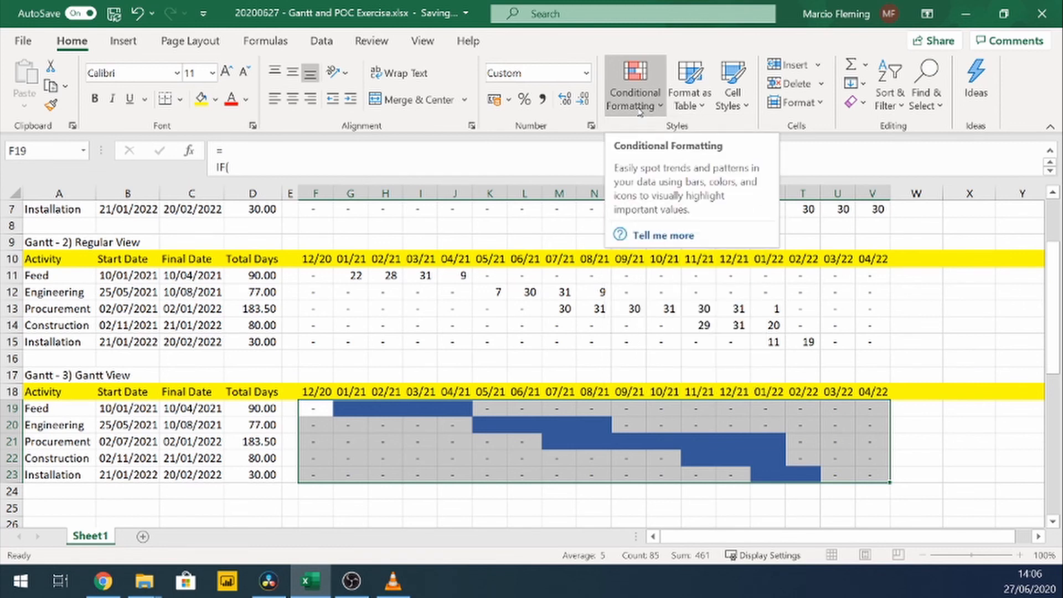
click(640, 112)
mouse_move(749, 146)
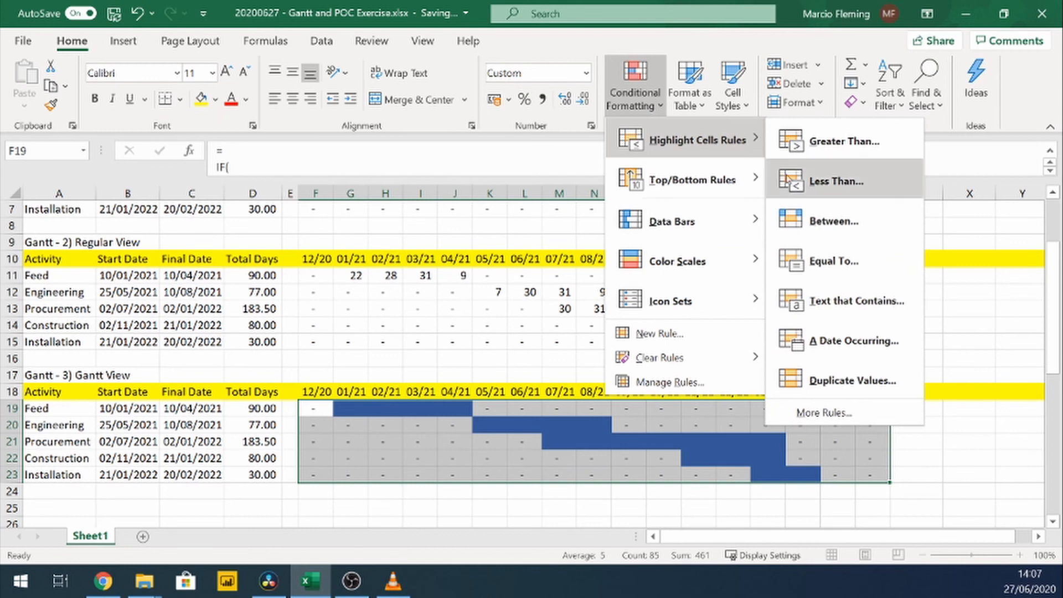
click(827, 263)
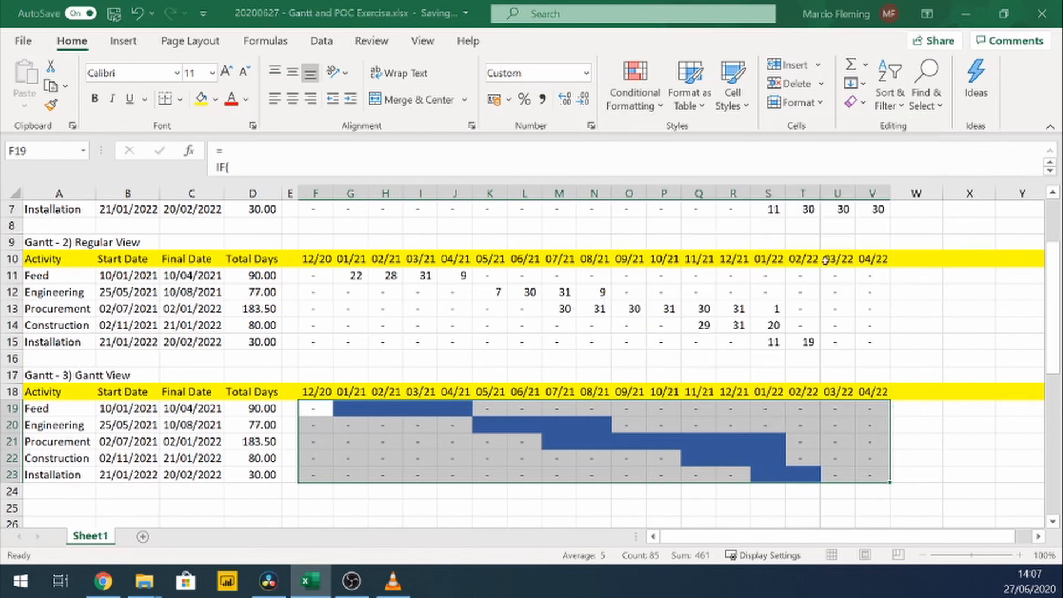
text(0)
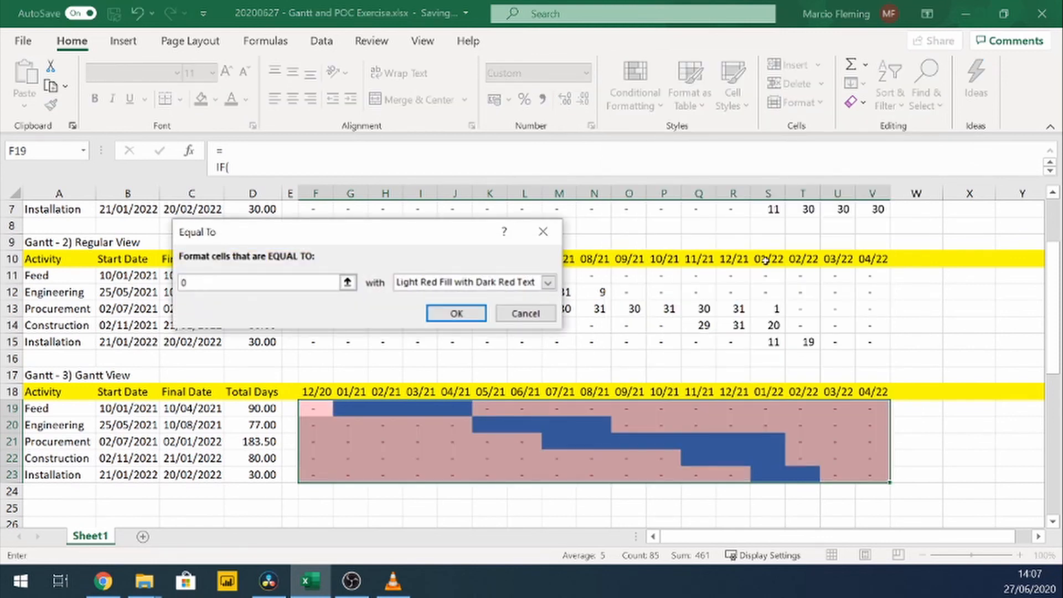
Step: Give the Equal To rule a custom format with a white font and apply it
click(514, 284)
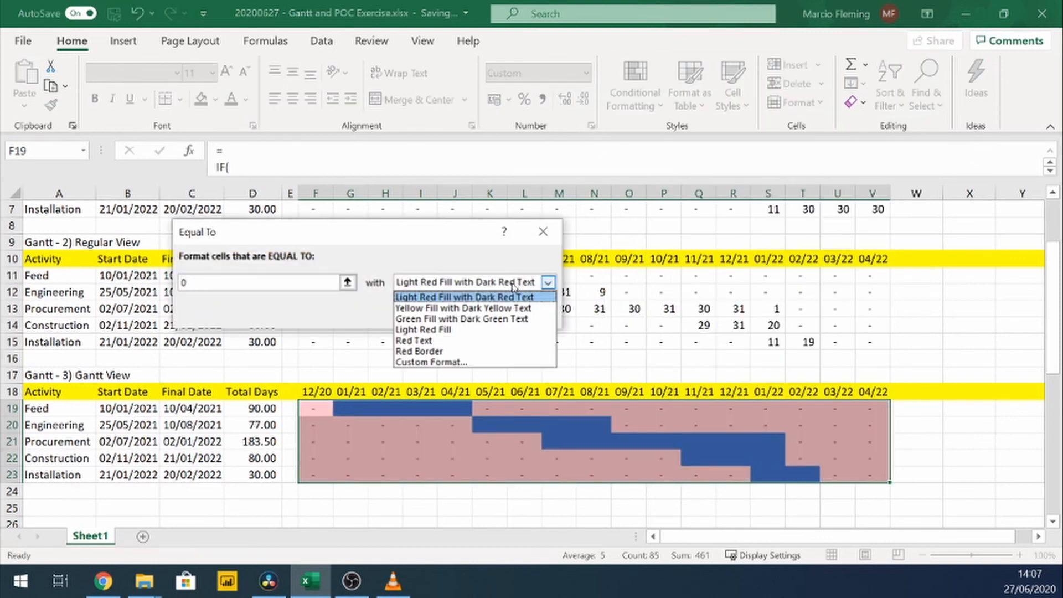
click(493, 362)
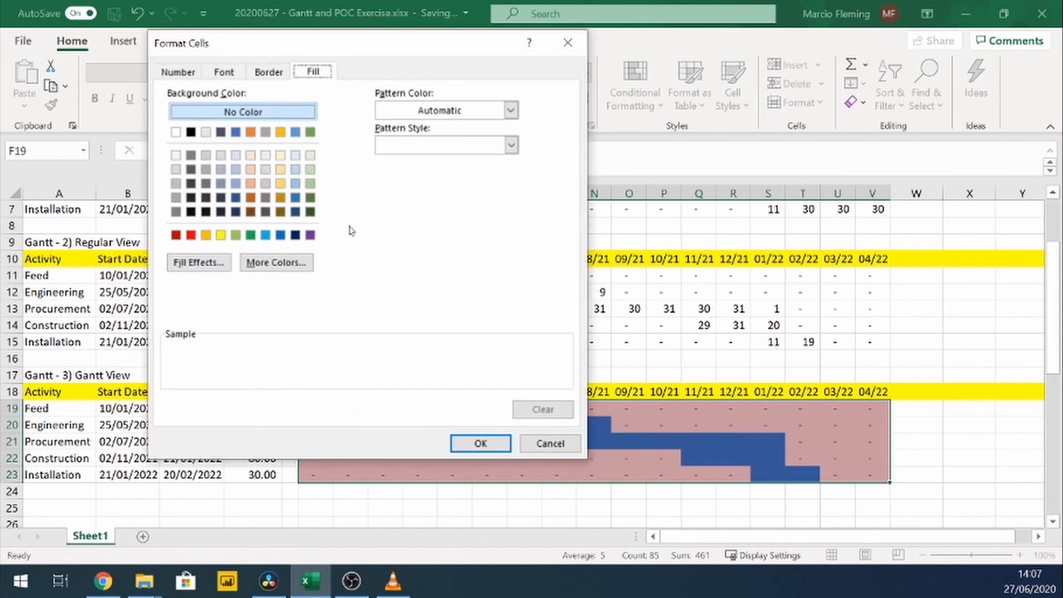
click(224, 72)
click(415, 211)
click(396, 277)
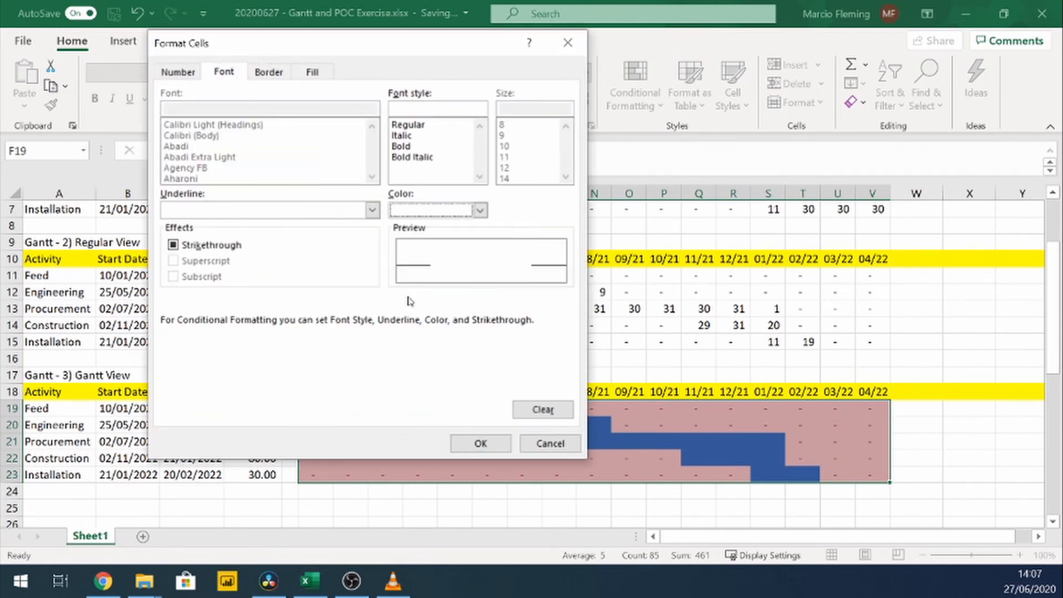
click(481, 444)
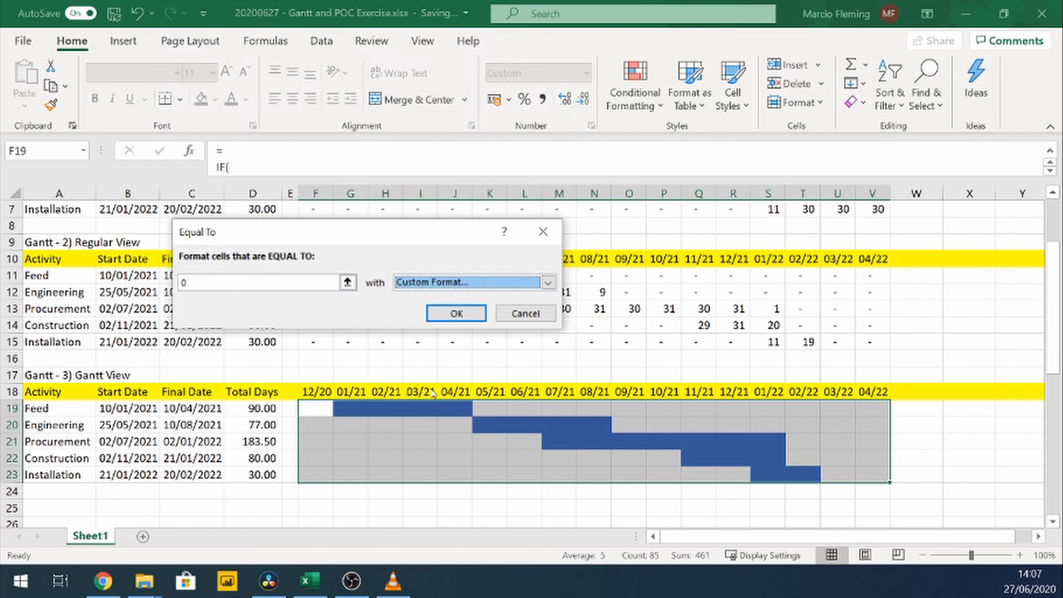
click(458, 311)
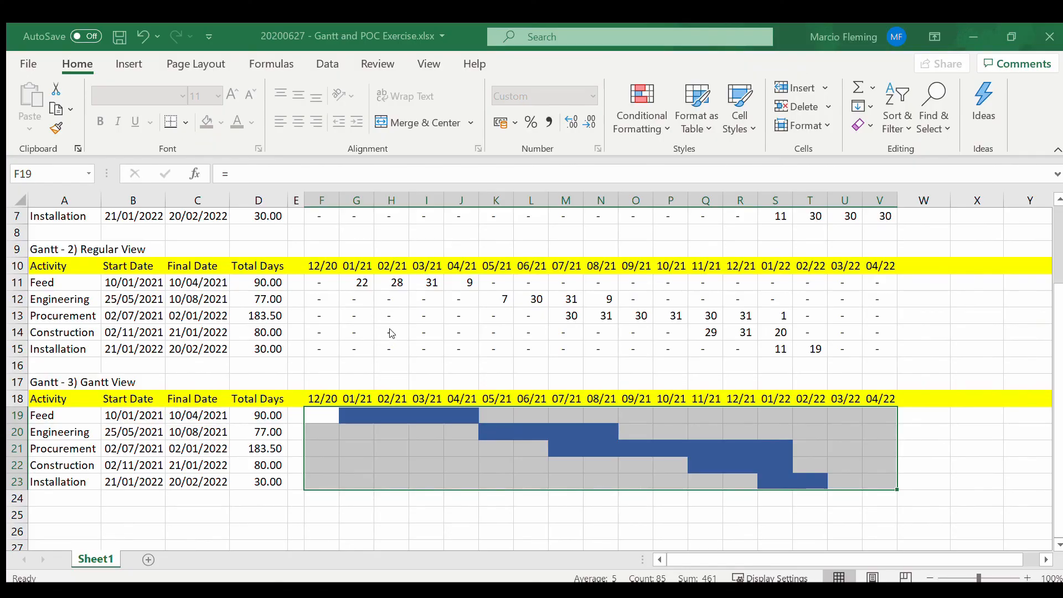
Step: Review the Gantt View bars against the activity dates, checking cells C19 and F19 in the Feed row
click(218, 410)
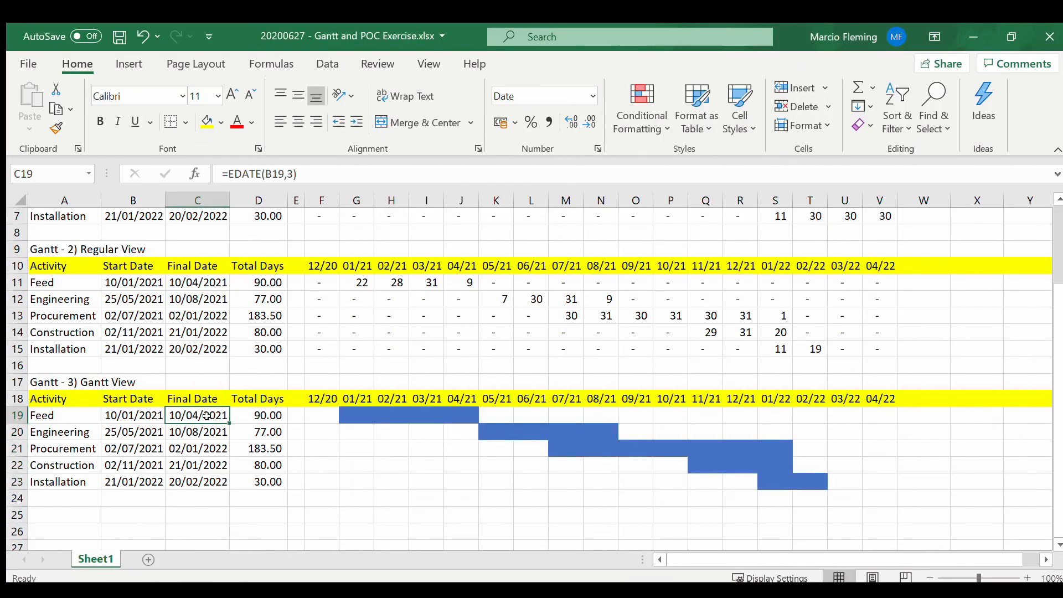
scroll(206, 419, down, 1)
scroll(207, 419, down, 1)
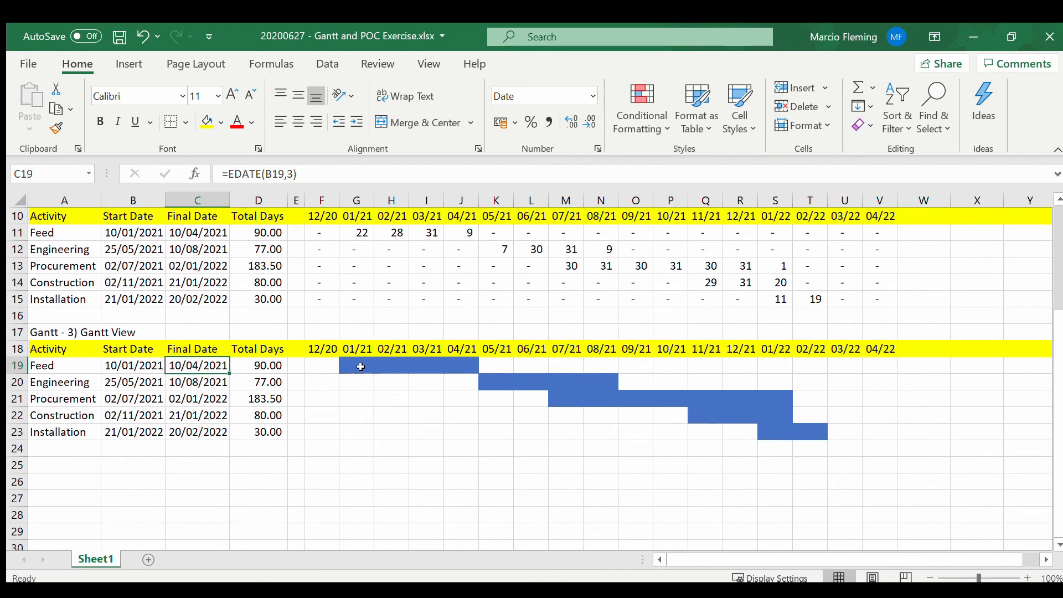
click(311, 361)
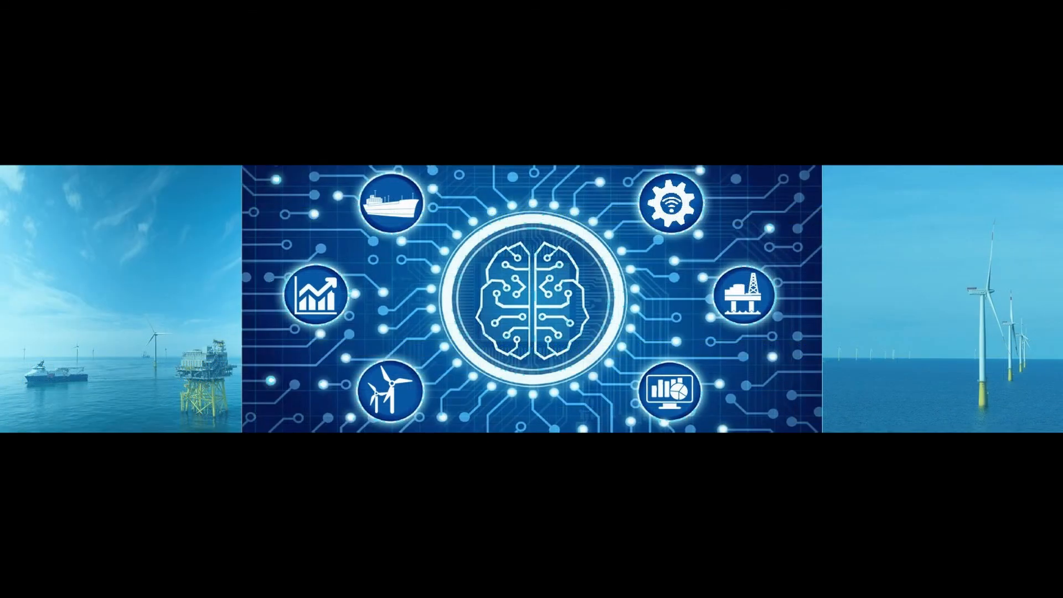